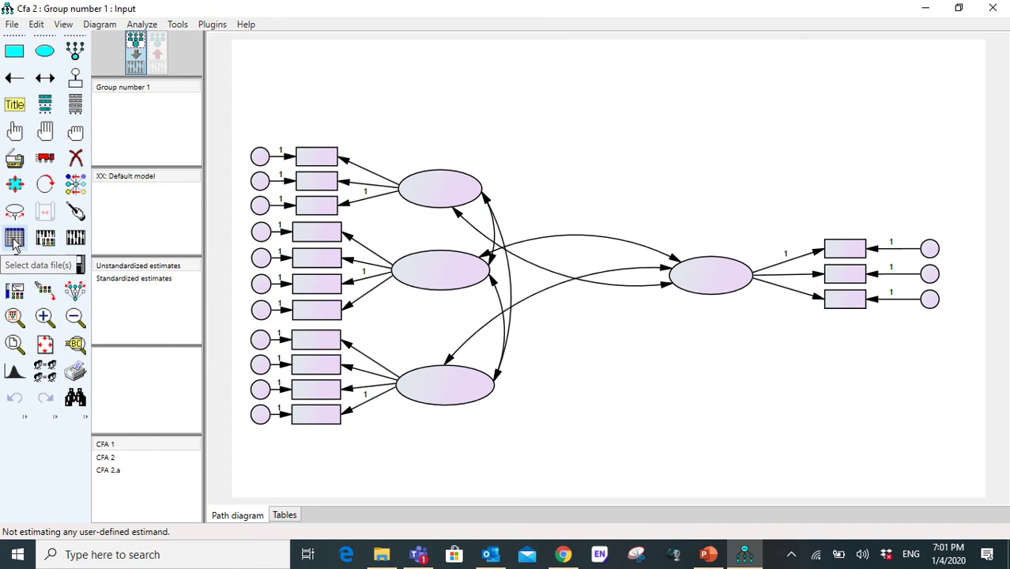
# Attach Data - PQ, CV, CS, CL.sav from the SEM Videos Data folder as the model's data file
pyautogui.click(14, 244)
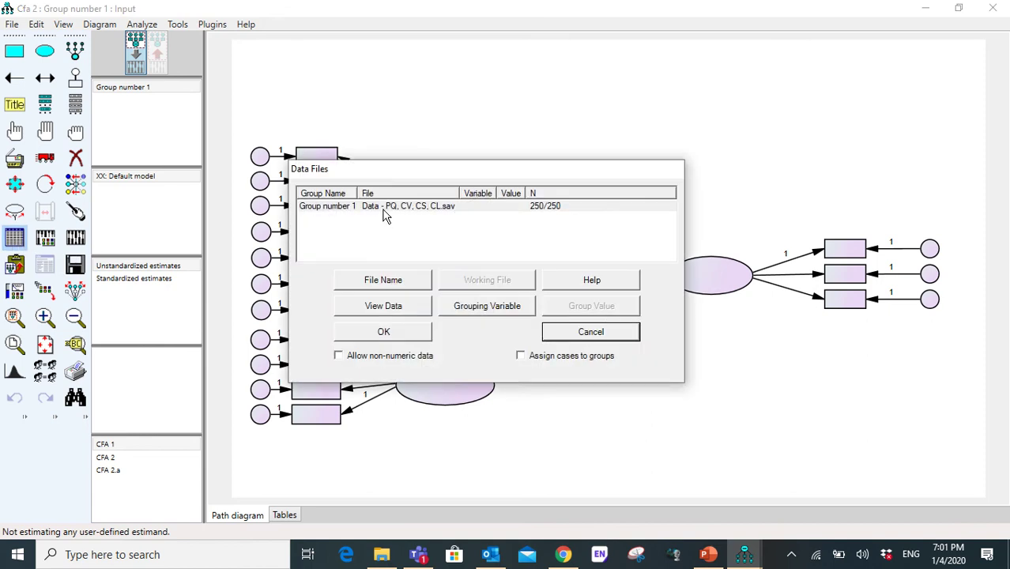
pyautogui.click(384, 207)
pyautogui.click(382, 280)
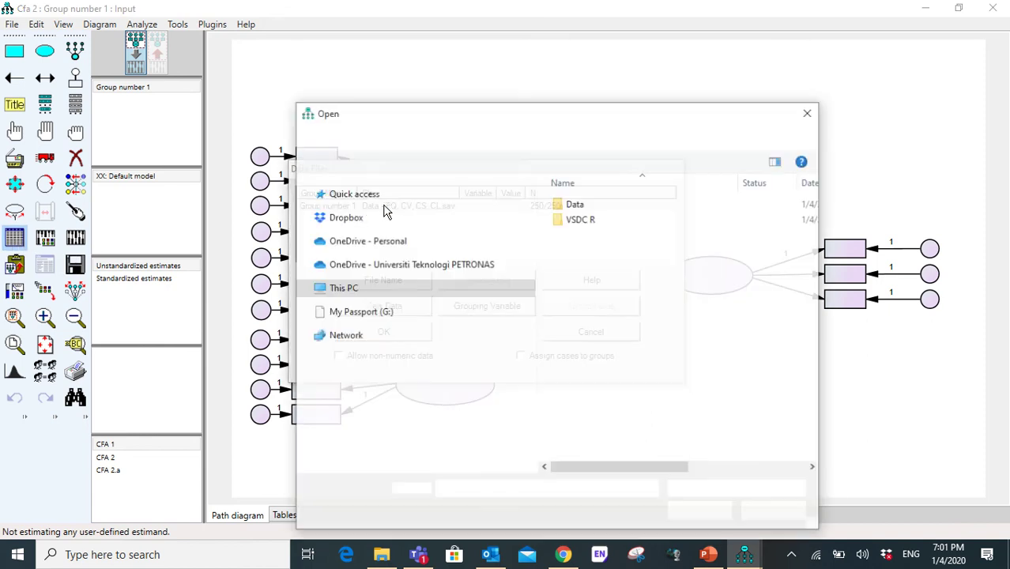
pyautogui.doubleClick(589, 203)
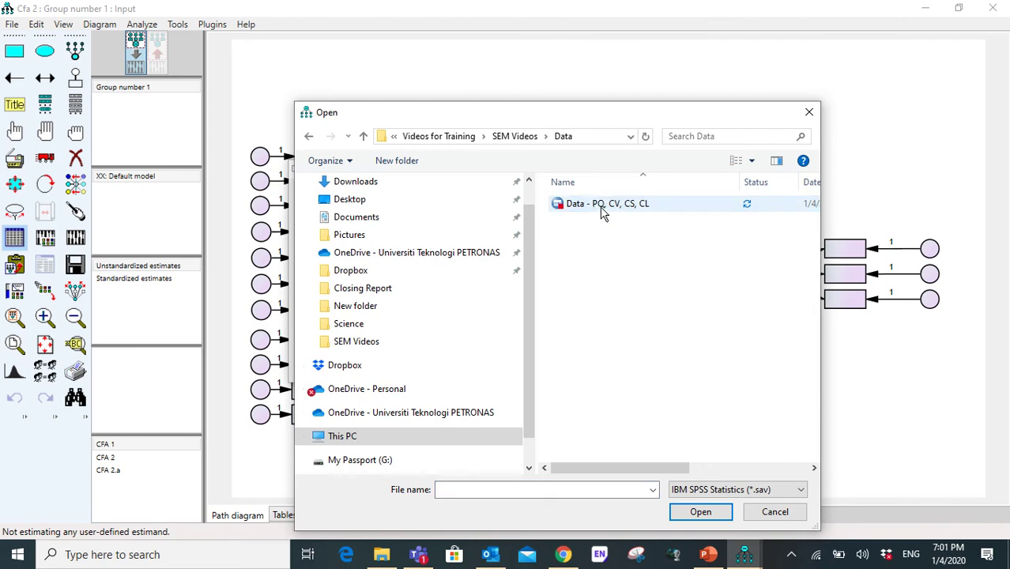
pyautogui.click(598, 205)
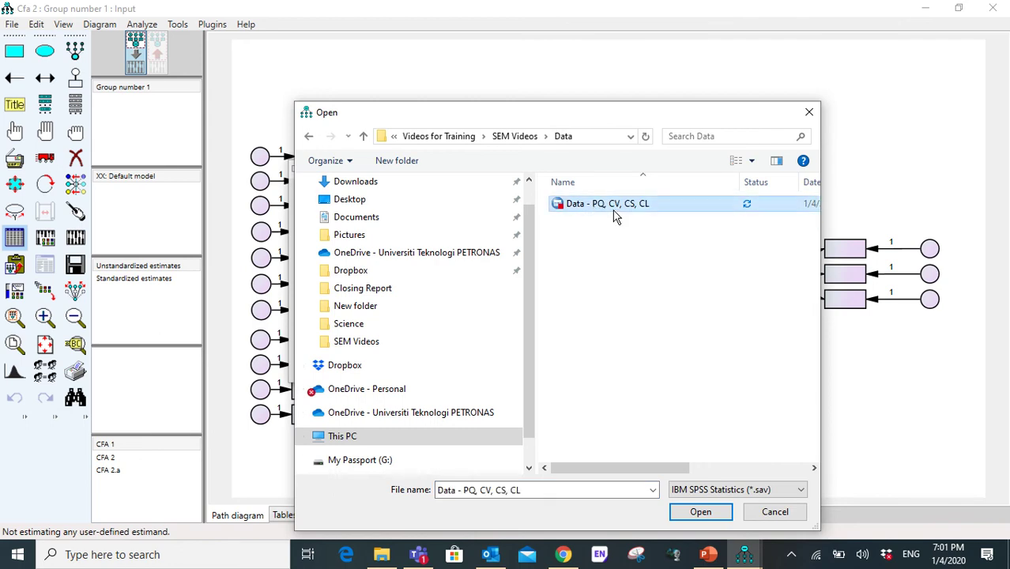
pyautogui.click(700, 512)
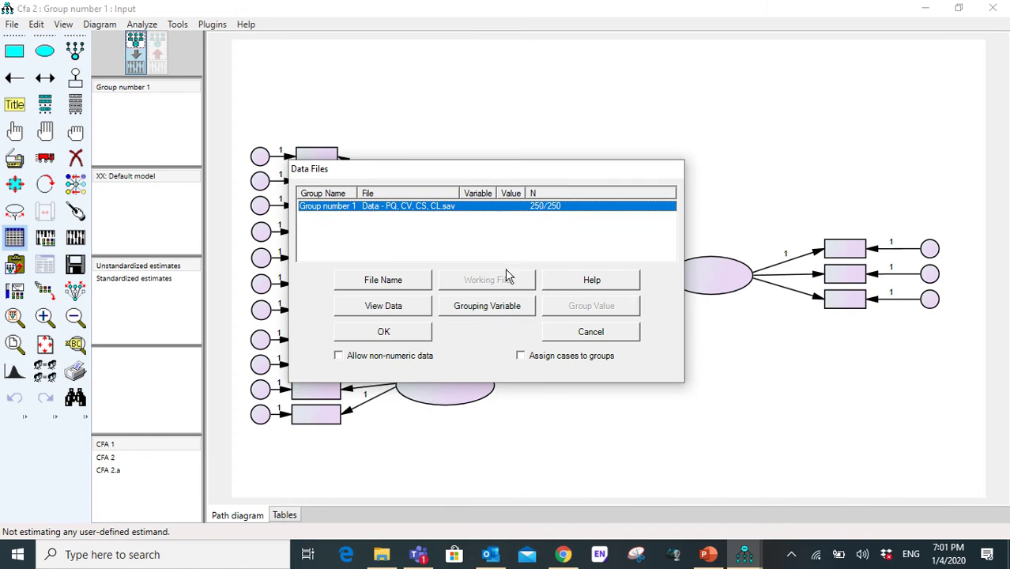
pyautogui.click(397, 334)
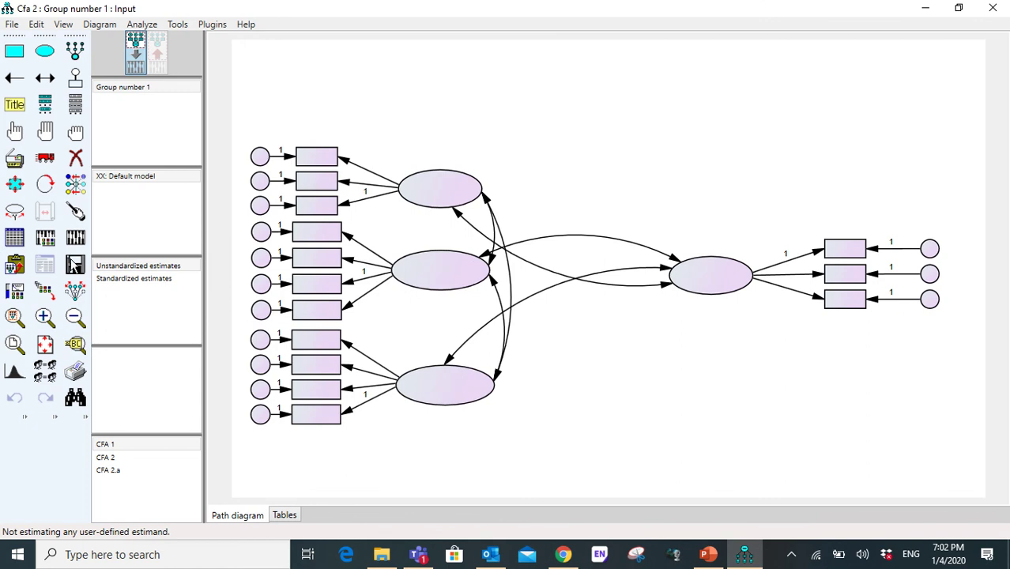
pyautogui.click(14, 238)
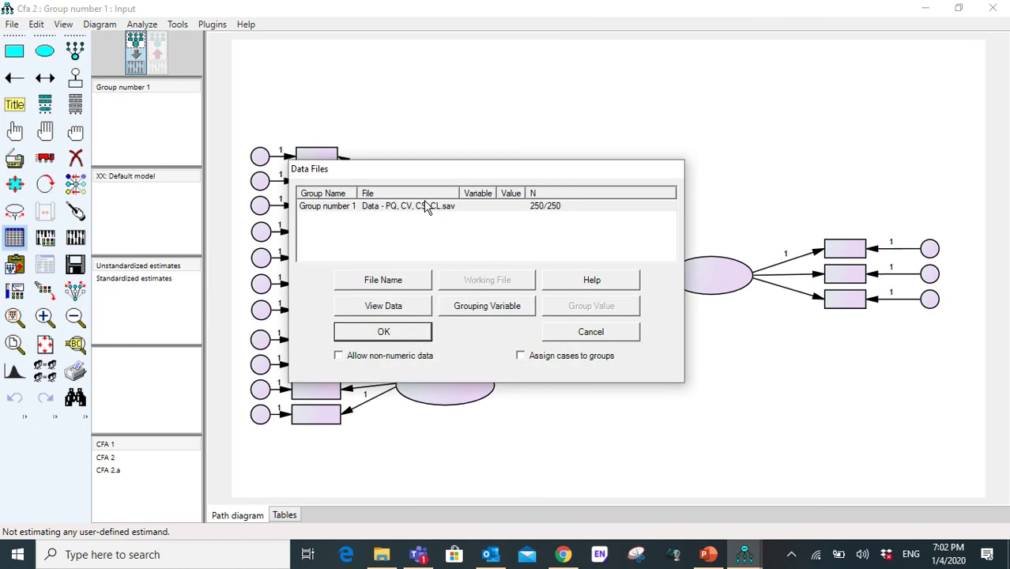
pyautogui.click(412, 339)
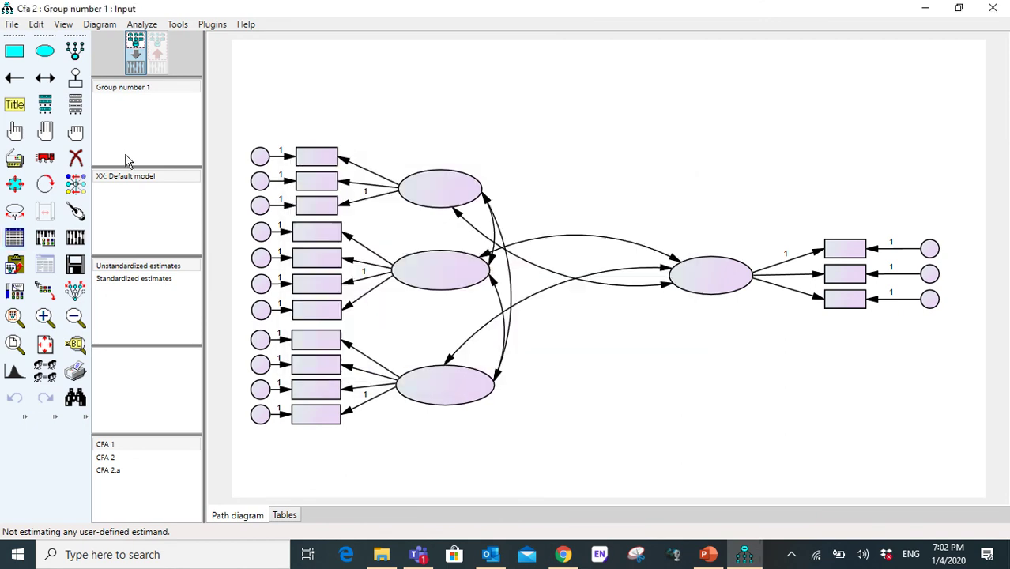
pyautogui.click(77, 109)
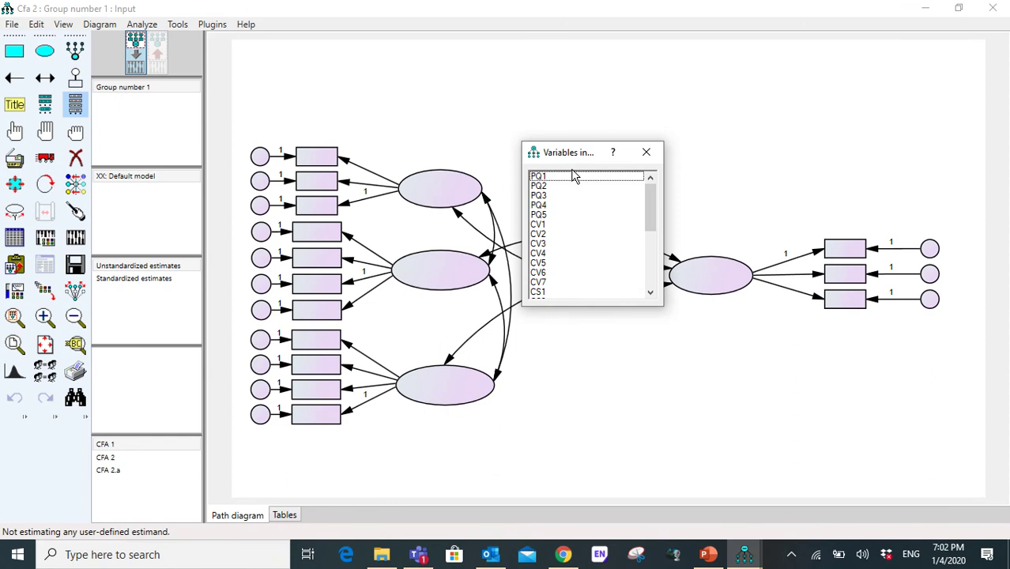
pyautogui.moveTo(572, 160); pyautogui.dragTo(462, 110)
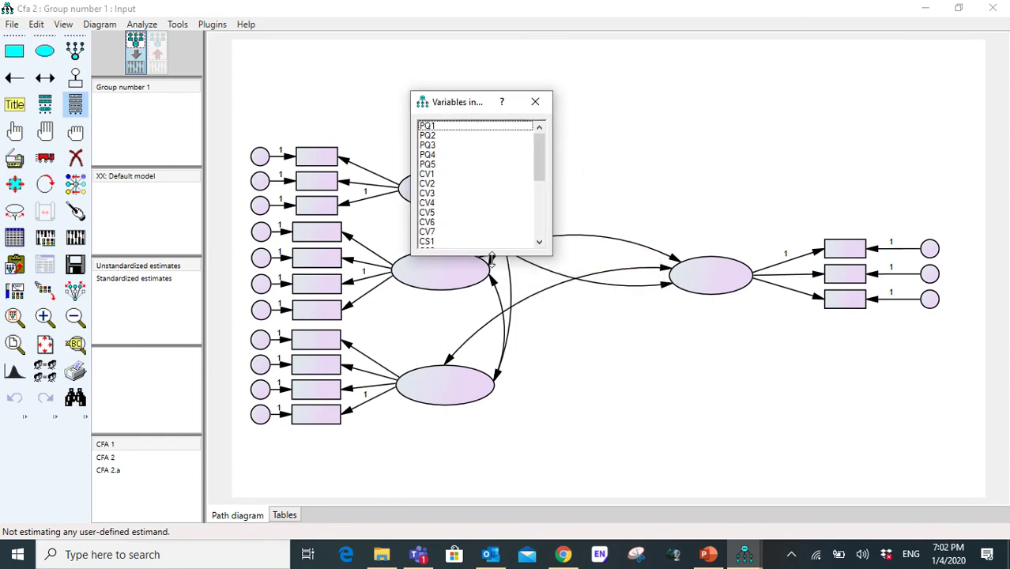
pyautogui.moveTo(491, 259); pyautogui.dragTo(489, 441)
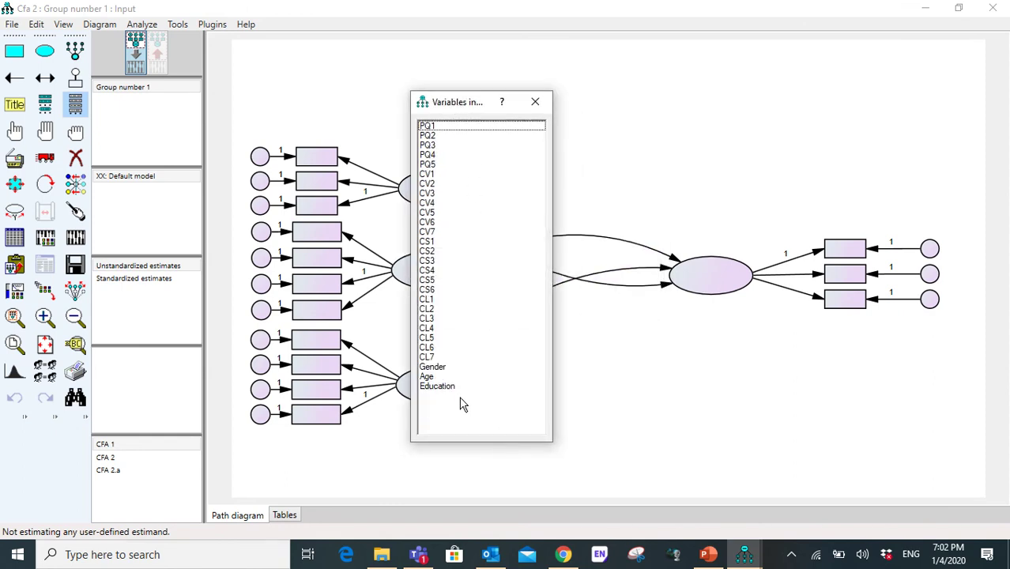
pyautogui.click(535, 102)
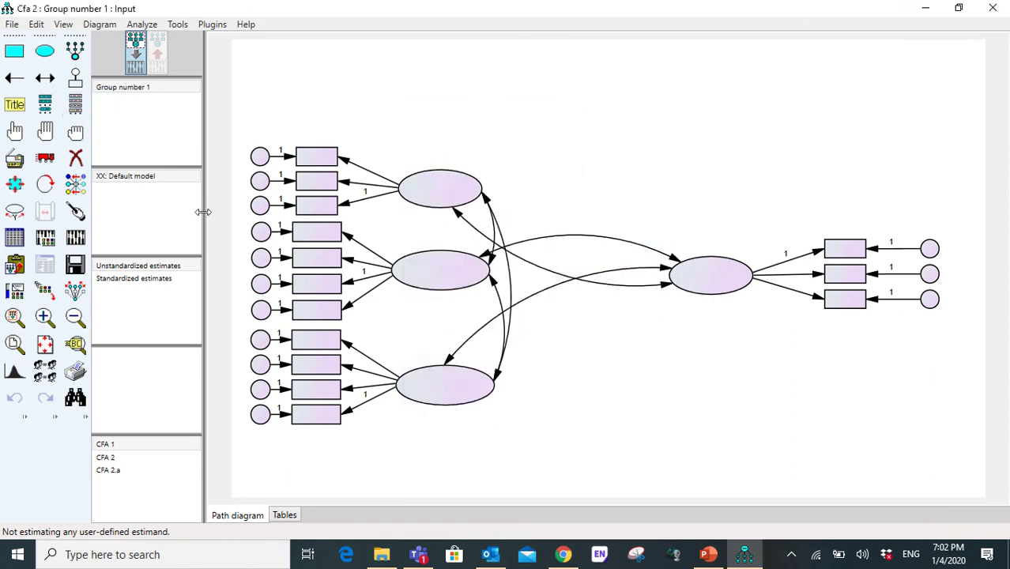
pyautogui.click(746, 555)
pyautogui.click(746, 554)
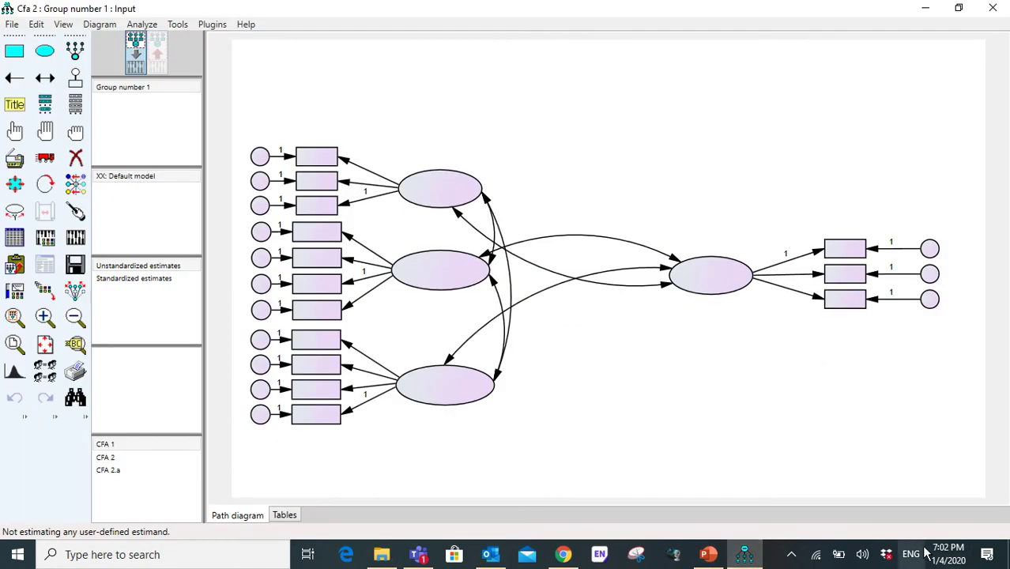
pyautogui.click(708, 555)
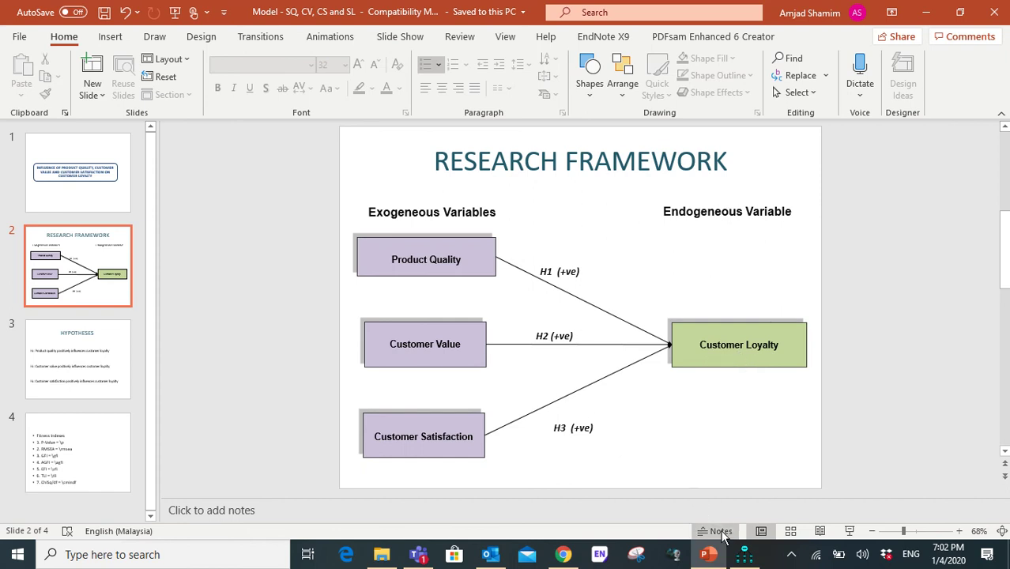
pyautogui.click(744, 554)
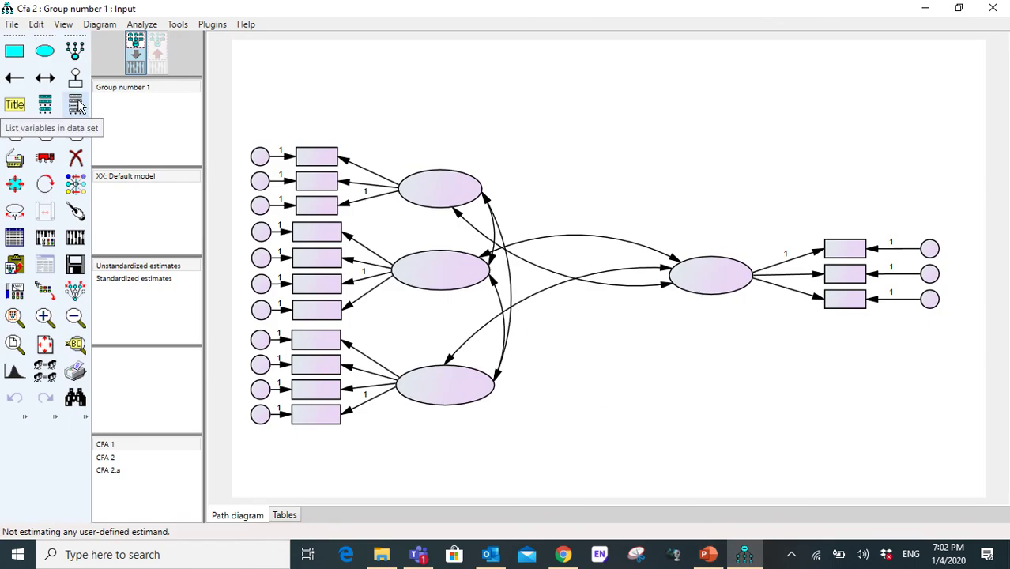
# Show the dataset variable list and name the top latent ellipse Prodcut_Quality
pyautogui.click(77, 105)
pyautogui.moveTo(451, 105); pyautogui.dragTo(166, 87)
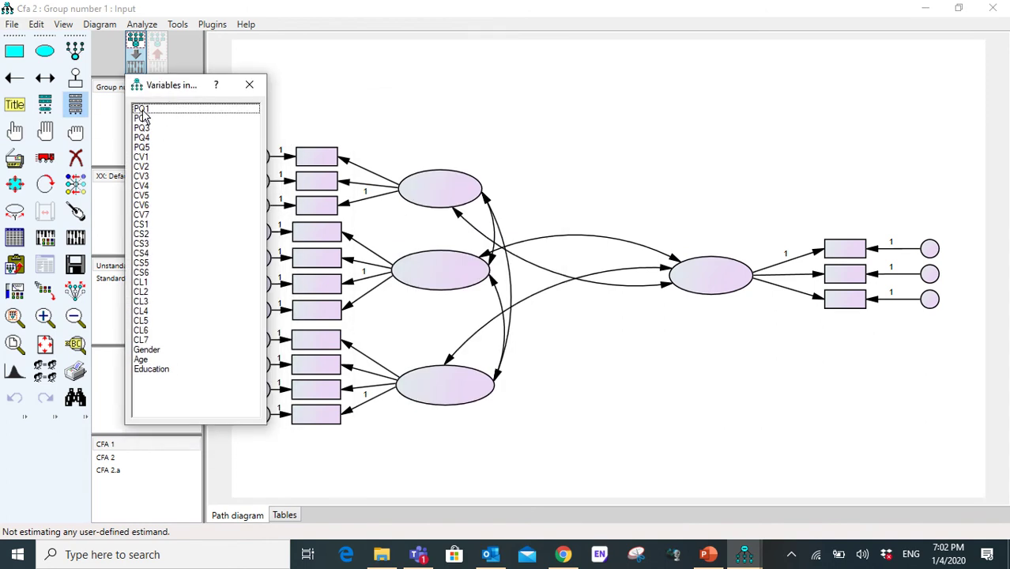
pyautogui.doubleClick(421, 198)
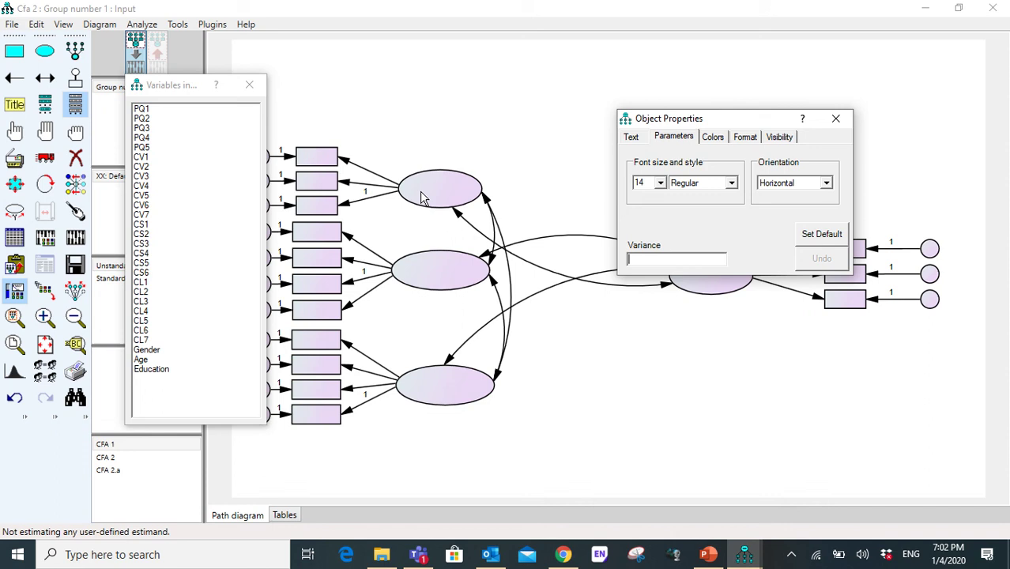
pyautogui.click(634, 138)
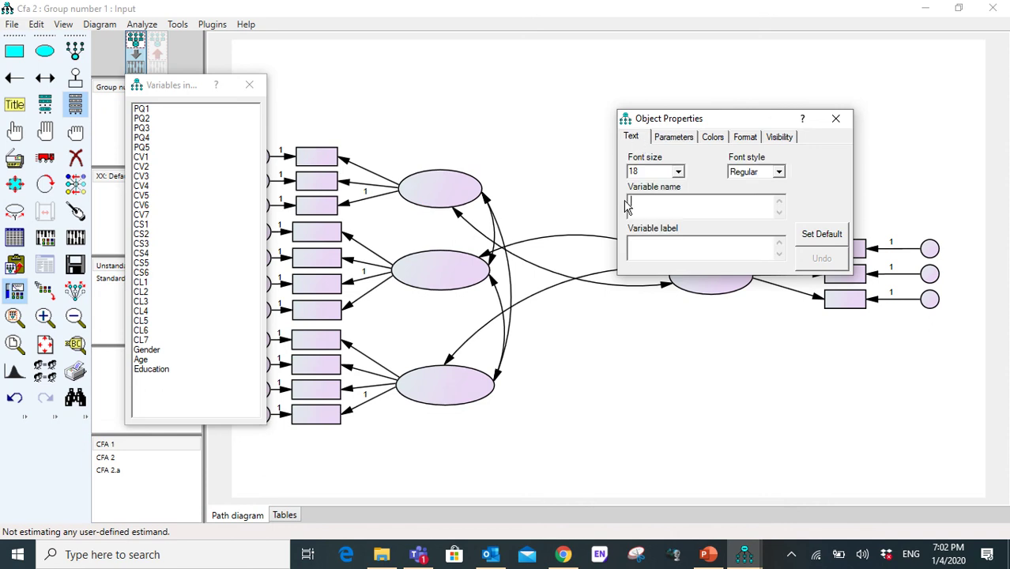
pyautogui.click(641, 205)
pyautogui.write('Prod')
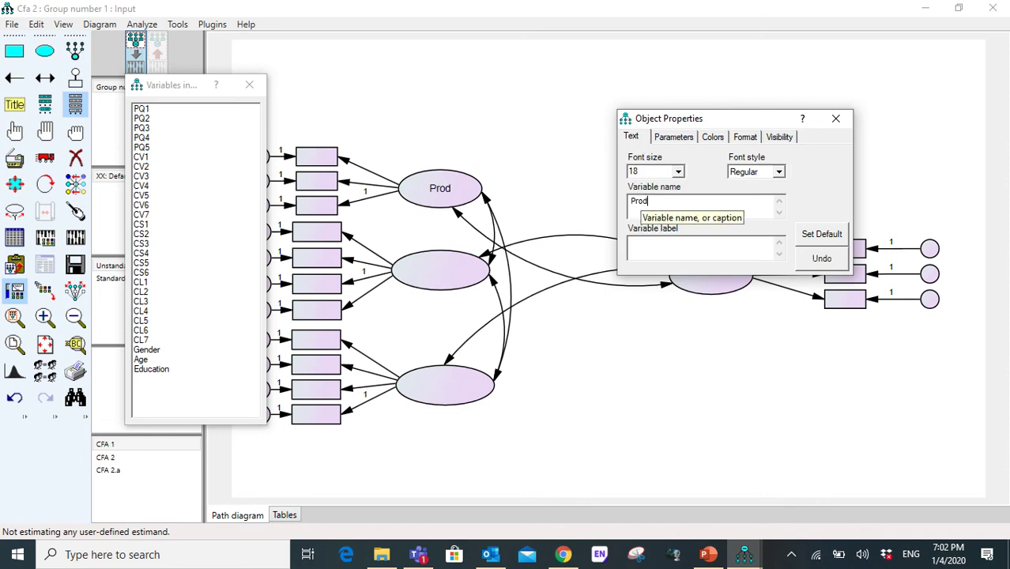
pyautogui.write('cut_Quality')
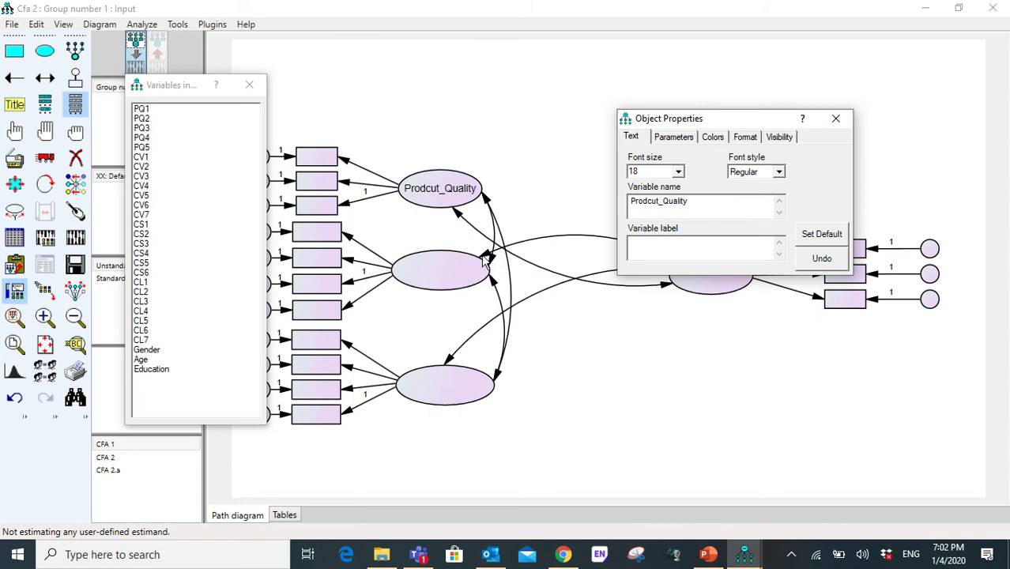
# Select the middle ellipse and consult PowerPoint's Research Framework slide for the construct names
pyautogui.click(484, 263)
pyautogui.click(707, 554)
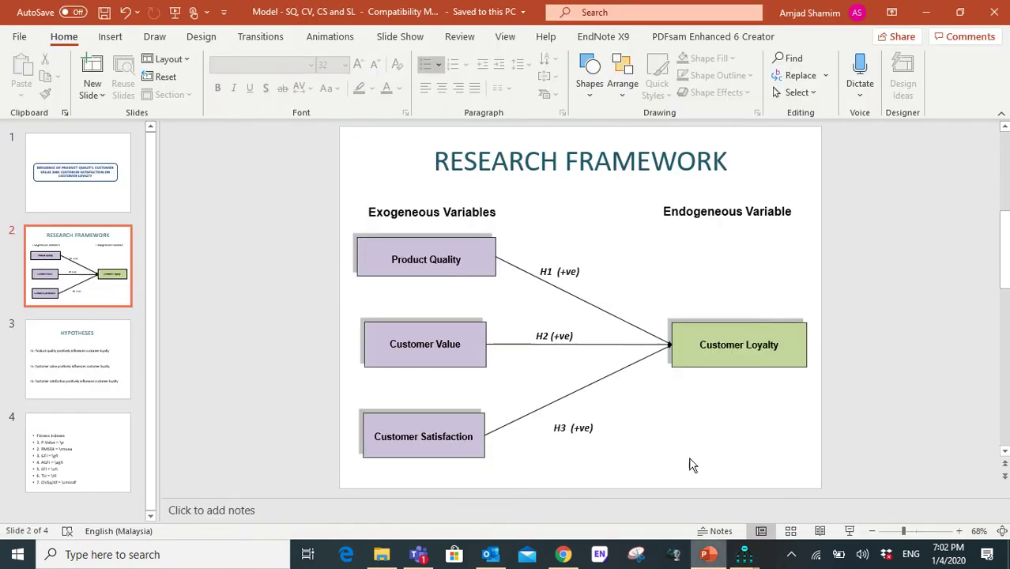
pyautogui.moveTo(743, 553)
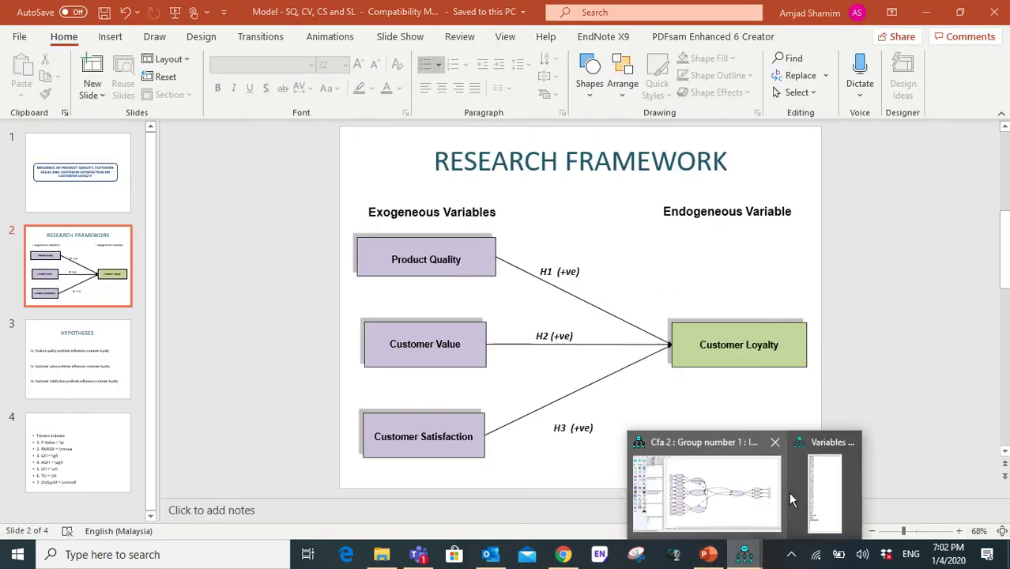
pyautogui.click(751, 490)
# Name the middle, bottom and right ellipses Customer_Value, Customer_Satisfaction and Customer_Loyalty, then close Object Properties
pyautogui.click(414, 273)
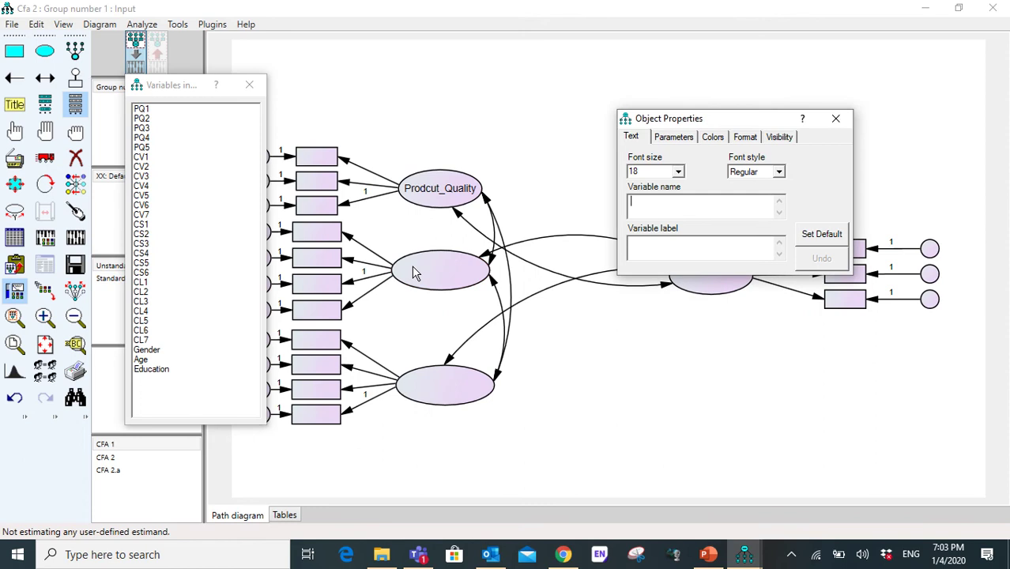
pyautogui.write('Customer_Value')
pyautogui.click(417, 391)
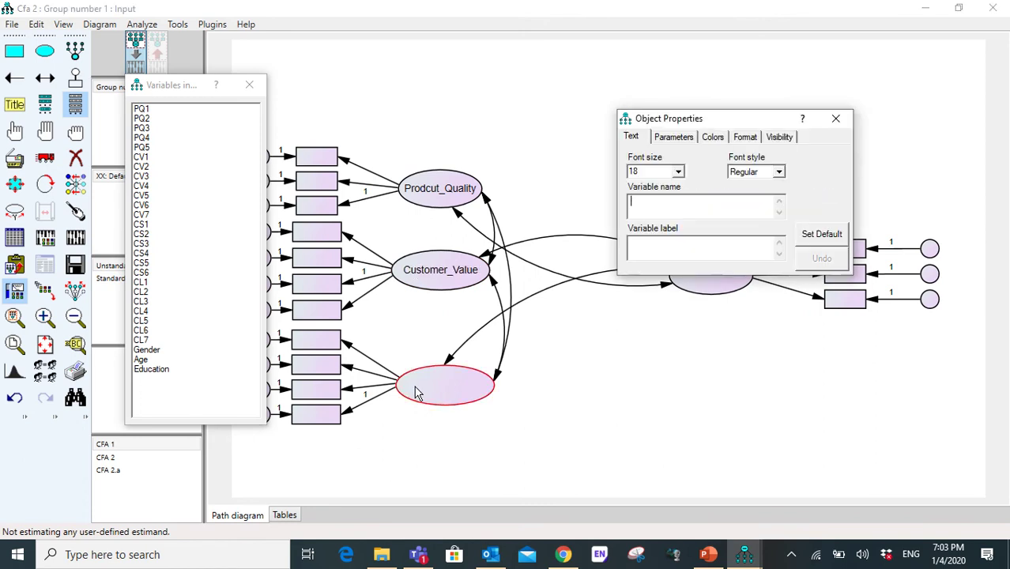
pyautogui.write('Customer_Sat')
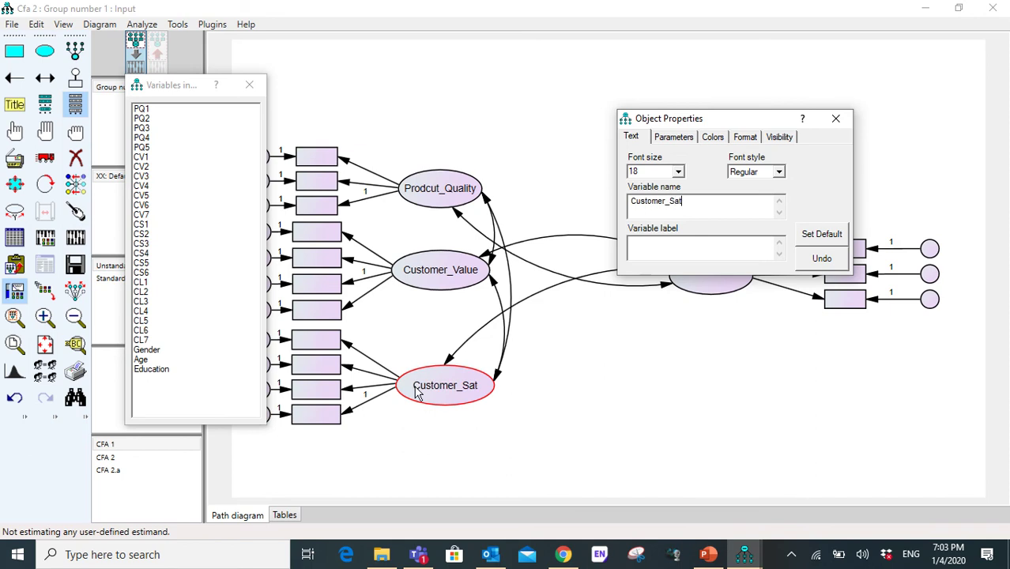
pyautogui.write('isfaction')
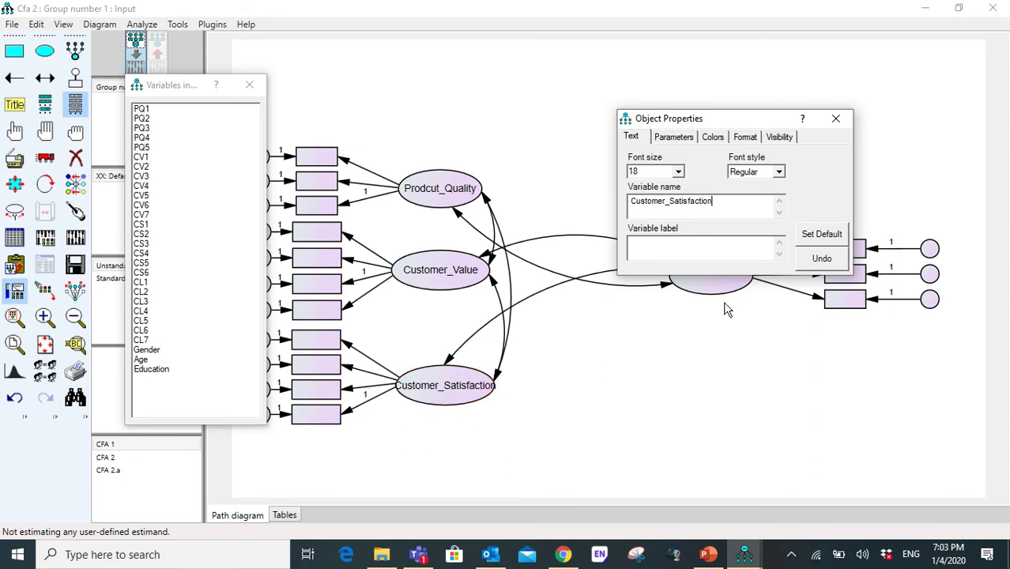
pyautogui.click(713, 286)
pyautogui.write('Customer_')
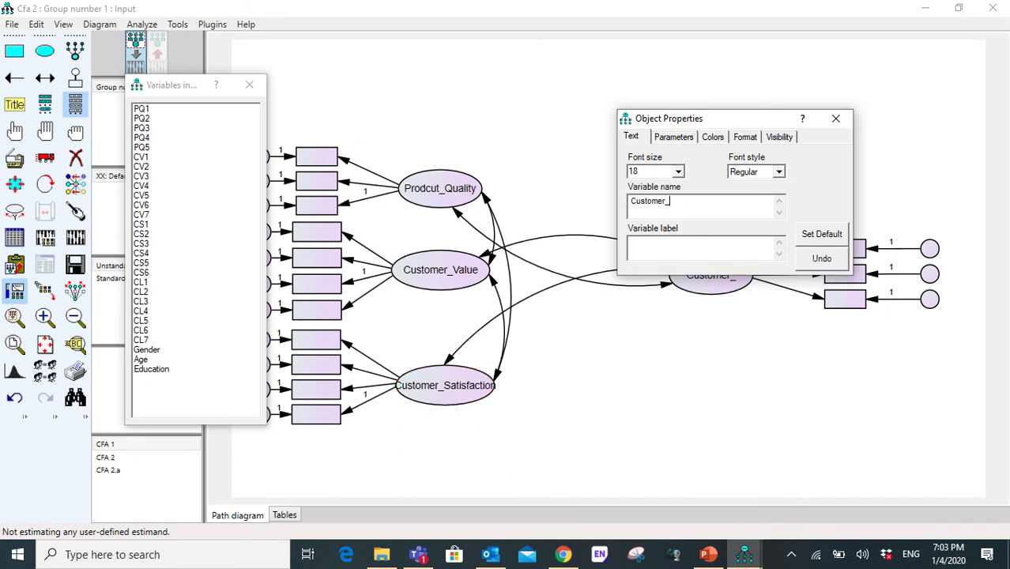
pyautogui.press('BackSpace')
pyautogui.write('Loyalty')
pyautogui.click(836, 120)
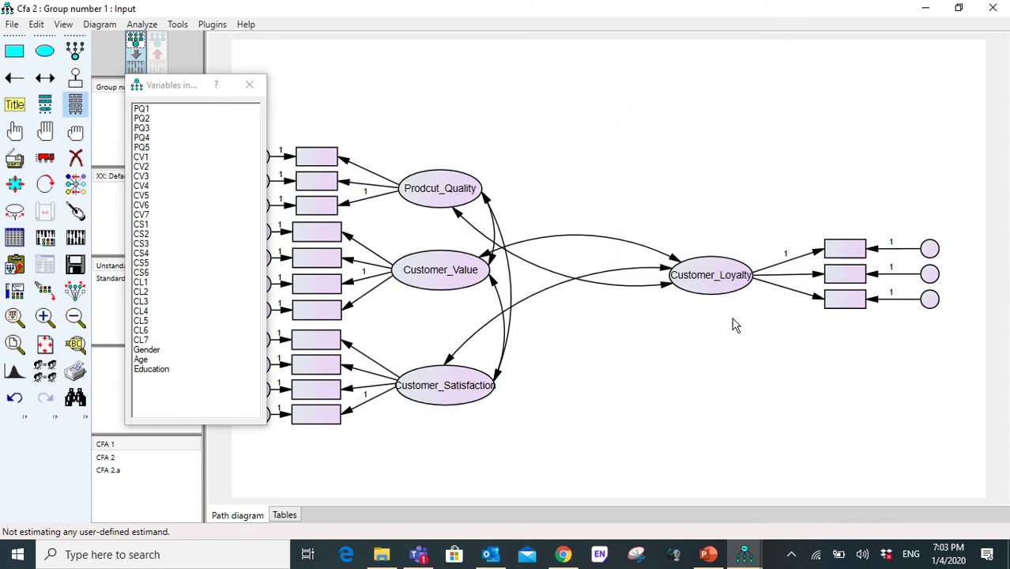
# Check the dataset's items run to PQ5, CV7 and CS6, then close the variable list
pyautogui.click(146, 112)
pyautogui.click(158, 120)
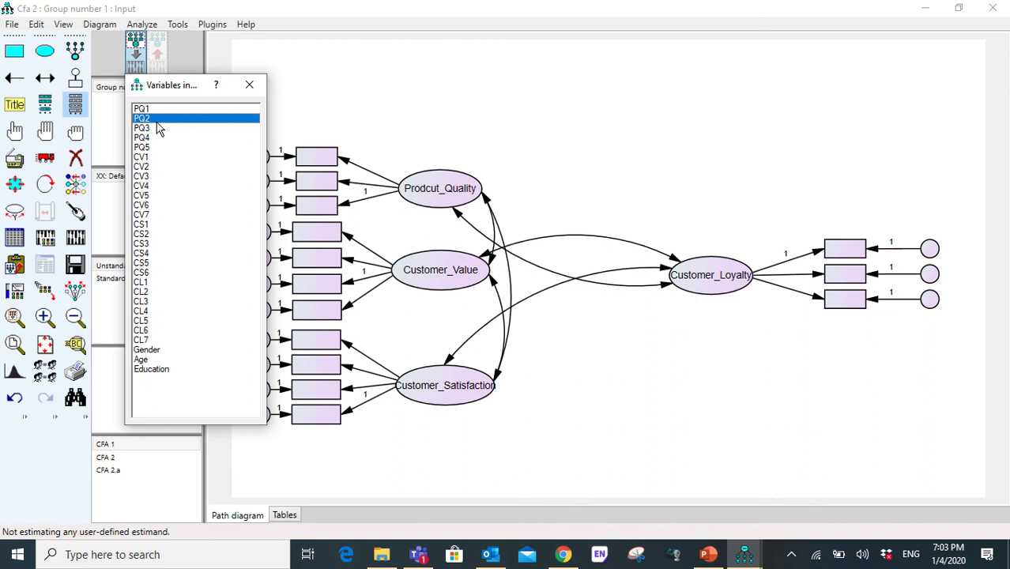
pyautogui.click(154, 148)
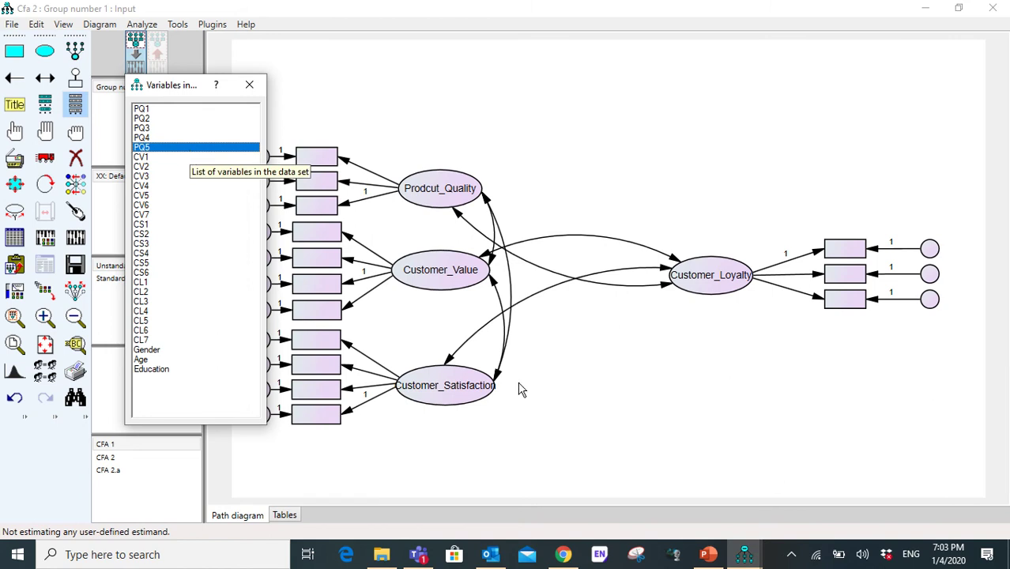
pyautogui.click(143, 215)
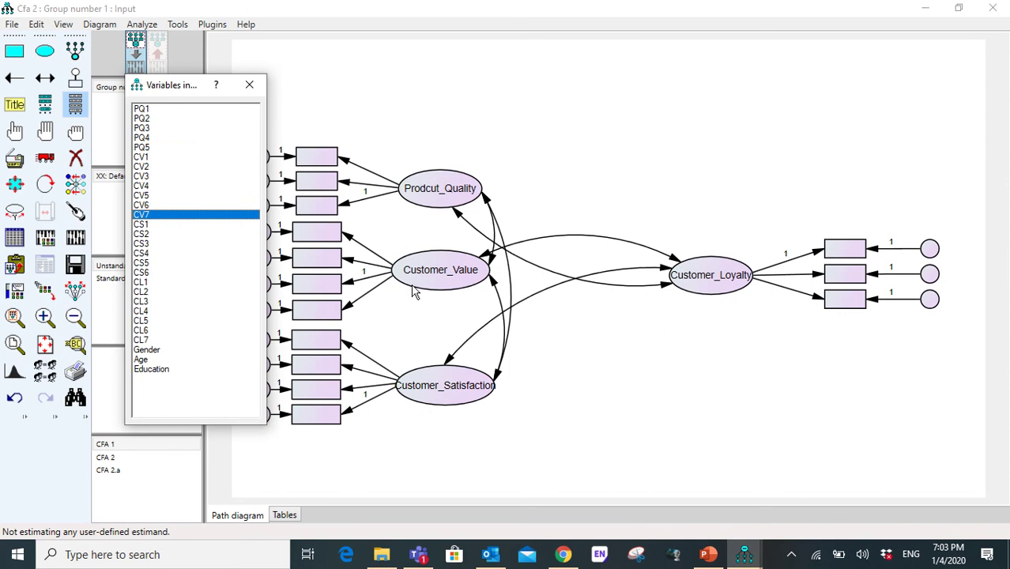
pyautogui.click(147, 273)
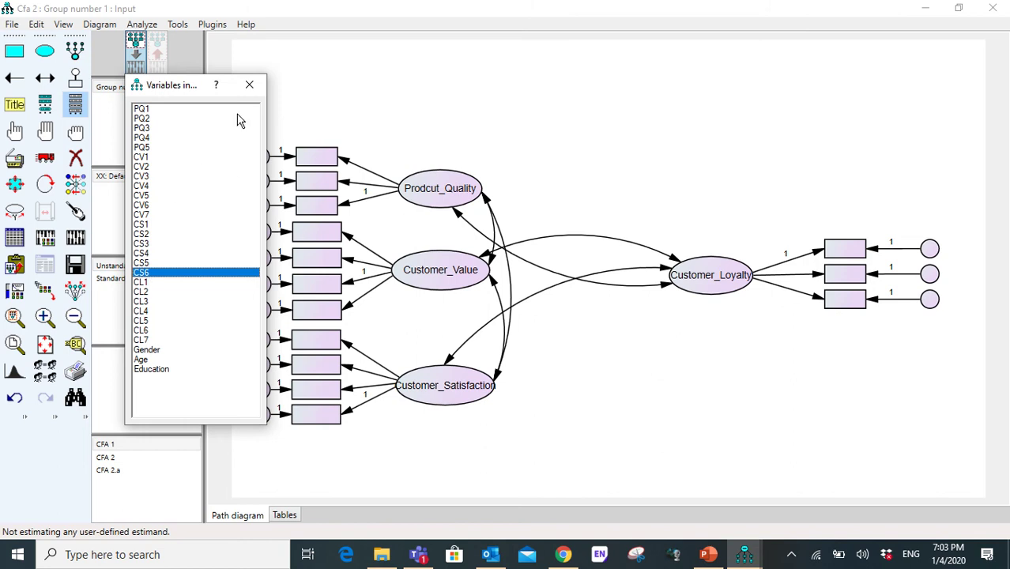
pyautogui.click(249, 84)
# Move Prodcut_Quality higher with Preserve symmetries and give it six indicators
pyautogui.click(45, 157)
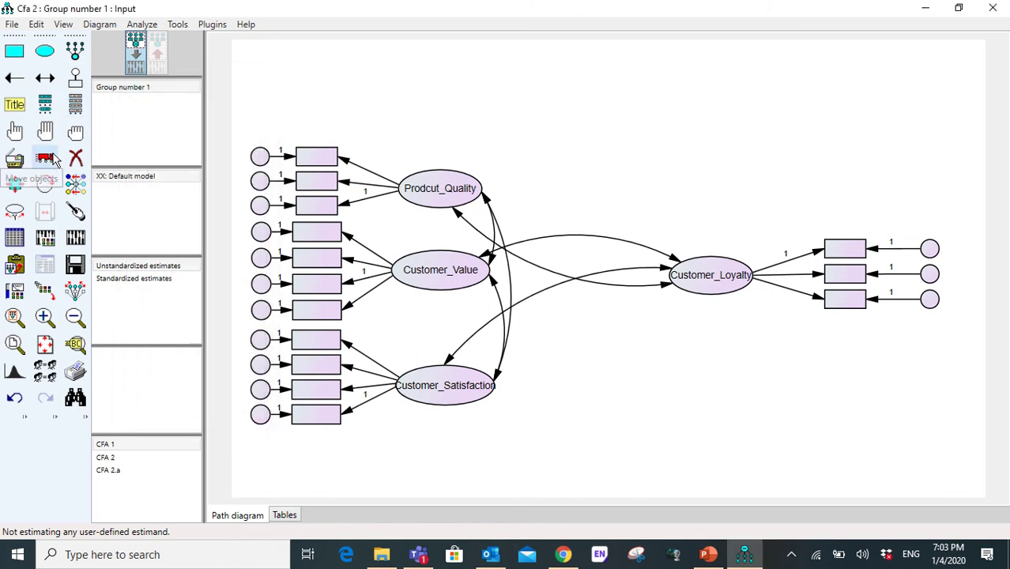
pyautogui.click(82, 286)
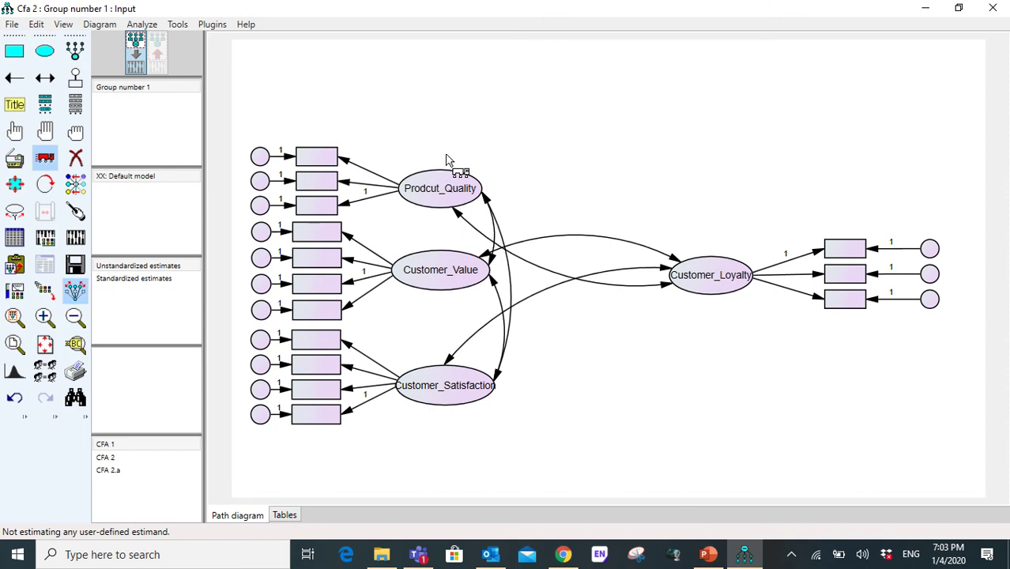
pyautogui.moveTo(433, 185); pyautogui.dragTo(431, 116)
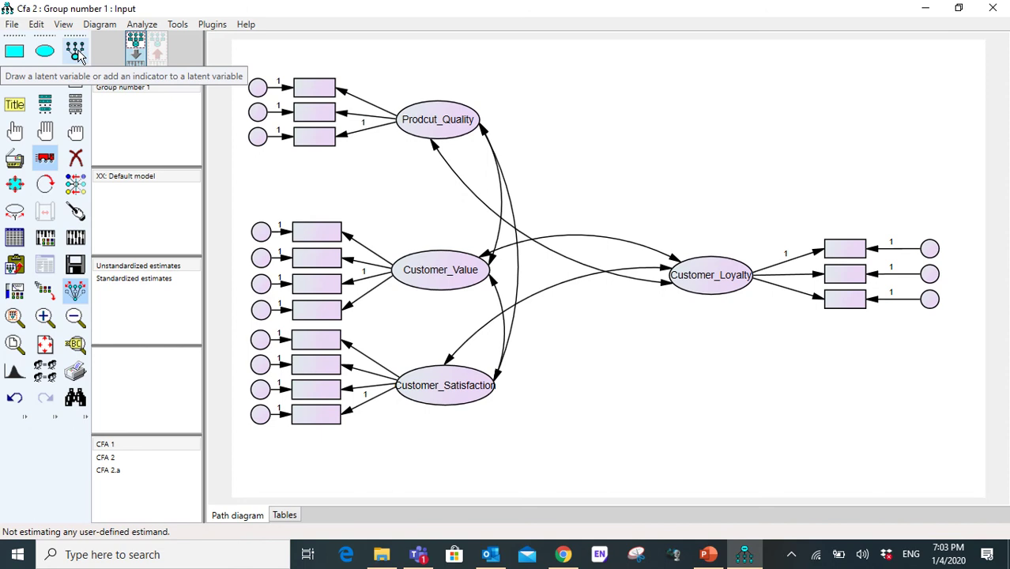
pyautogui.click(77, 54)
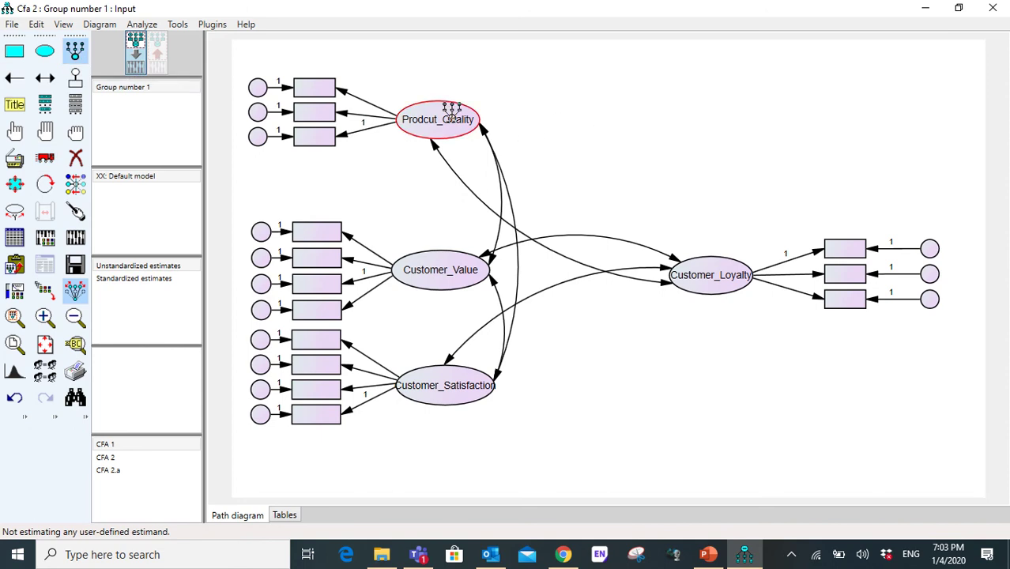
pyautogui.click(451, 111)
pyautogui.click(452, 111)
pyautogui.click(451, 110)
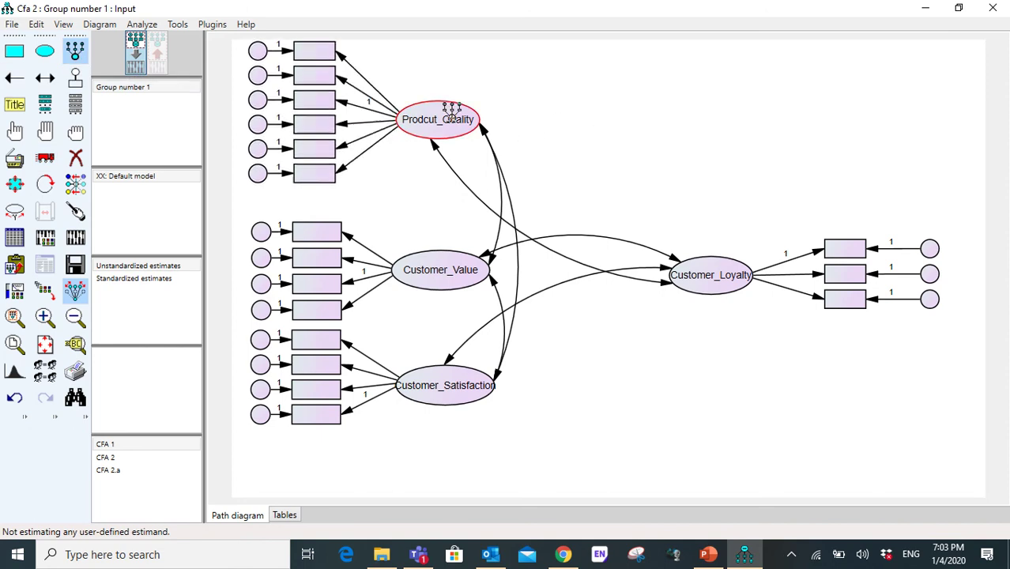
# Add indicators so Customer_Value has seven and Customer_Satisfaction has six
pyautogui.click(449, 273)
pyautogui.click(449, 273)
pyautogui.click(449, 273)
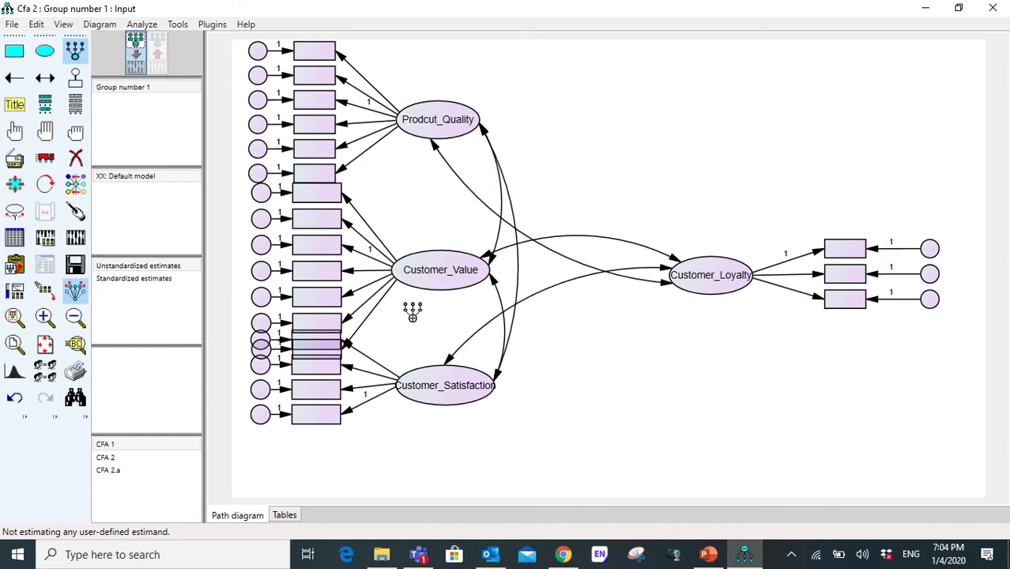
pyautogui.click(439, 389)
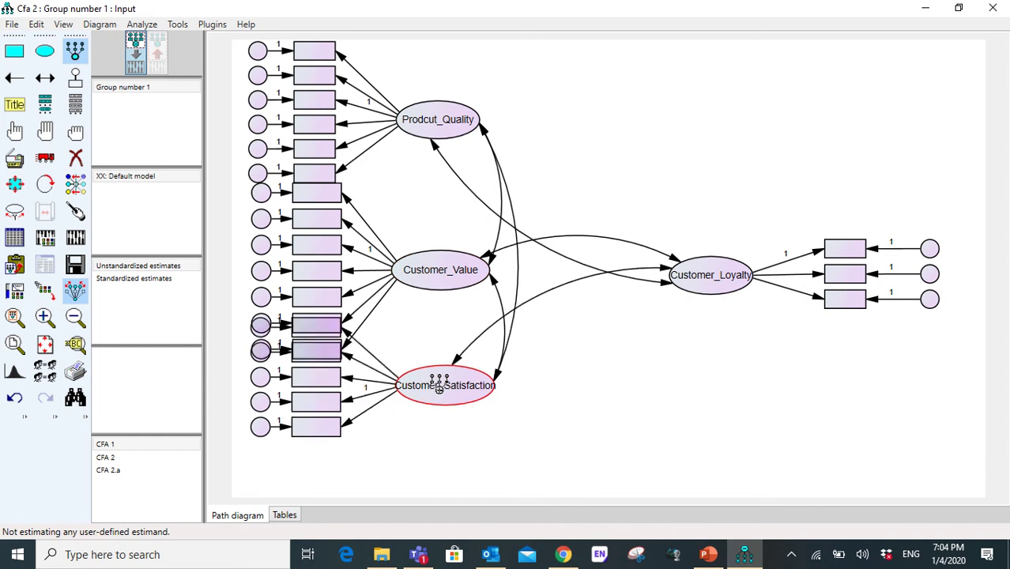
pyautogui.click(439, 389)
# Move Customer_Satisfaction's group lower and Customer_Value's slightly down so they no longer overlap
pyautogui.click(57, 162)
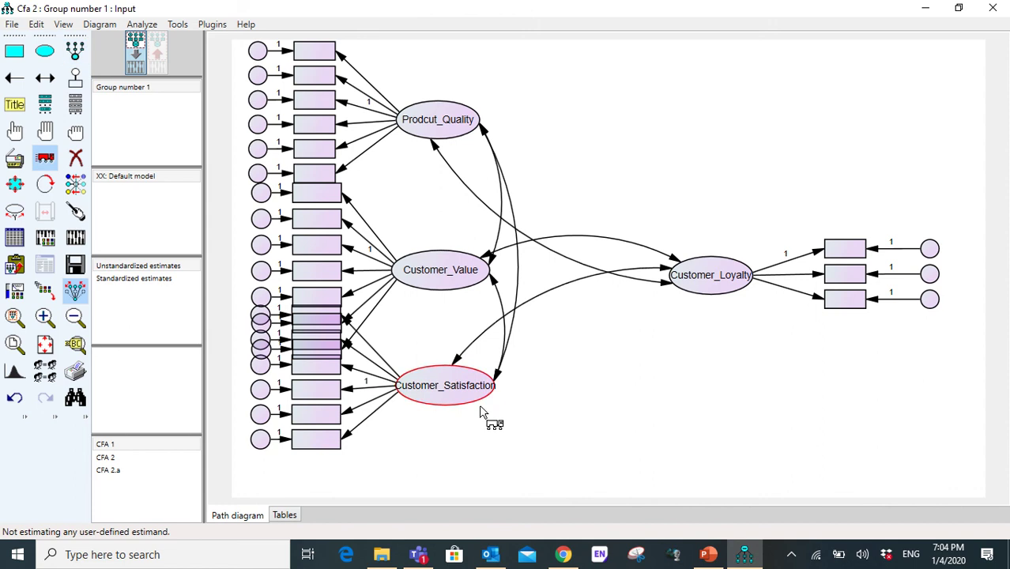
pyautogui.click(76, 292)
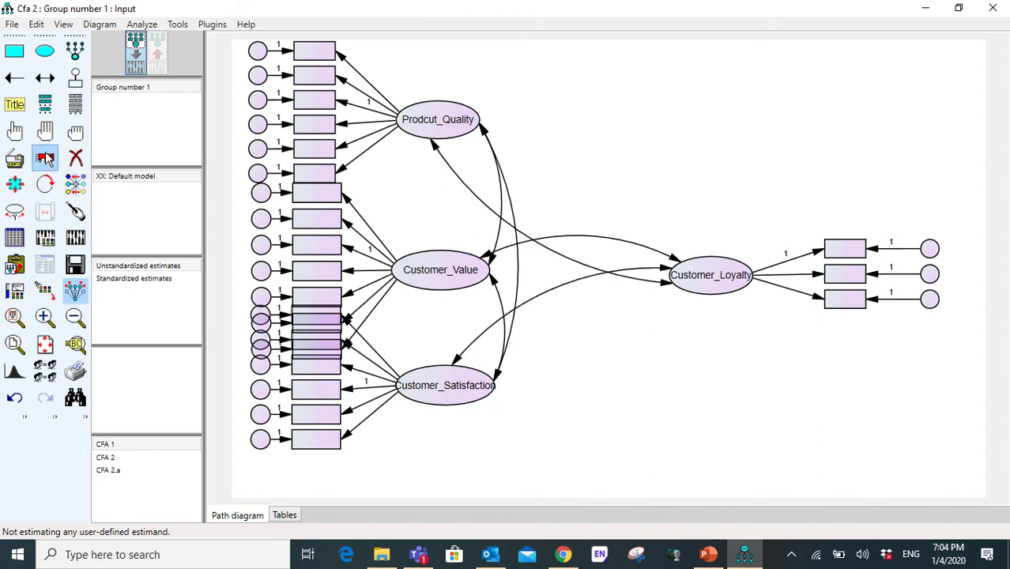
pyautogui.moveTo(460, 398); pyautogui.dragTo(456, 459)
pyautogui.moveTo(464, 286); pyautogui.dragTo(457, 293)
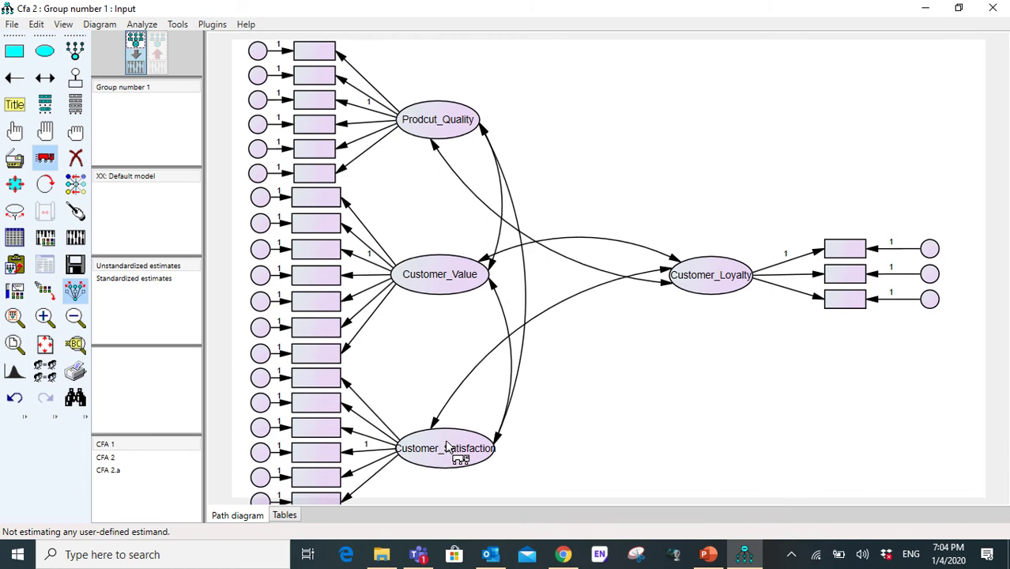
pyautogui.scroll(-2, 462, 436)
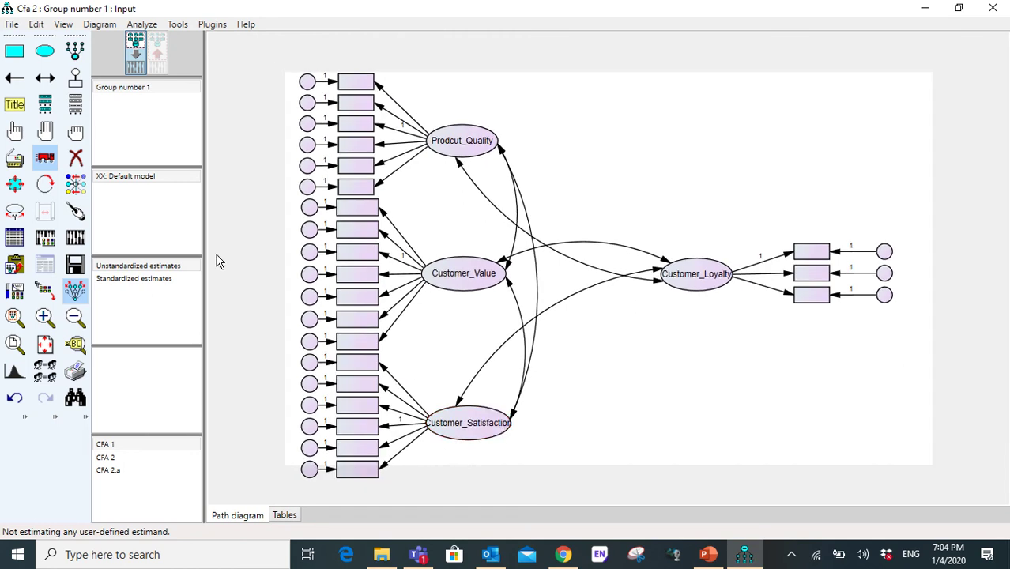
# Drag PQ1, PQ2, PQ4 and PQ5 onto the Prodcut_Quality boxes and CV1 onto the first Customer_Value box
pyautogui.click(76, 107)
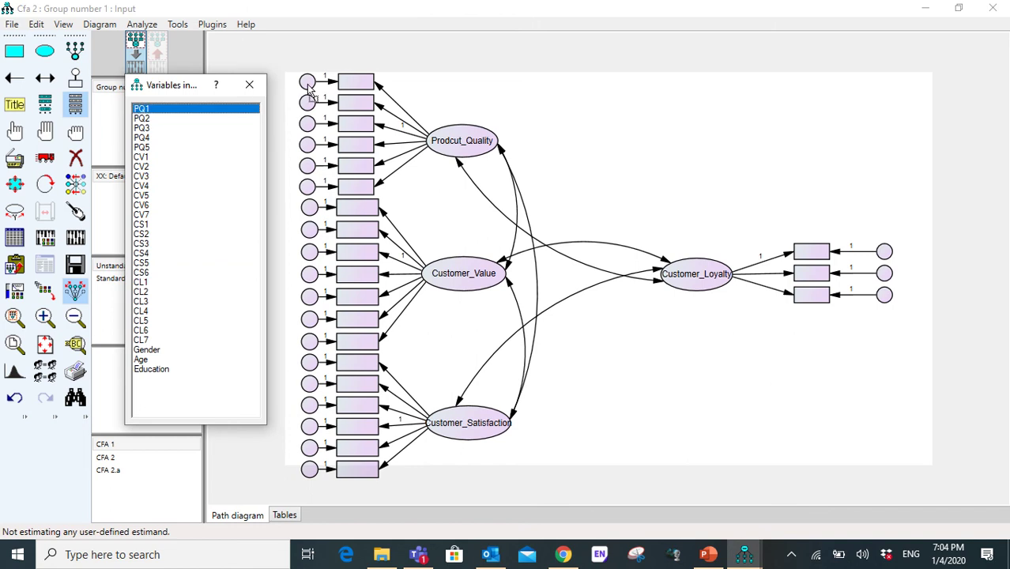
pyautogui.moveTo(308, 91); pyautogui.dragTo(355, 83)
pyautogui.moveTo(194, 118); pyautogui.dragTo(351, 130)
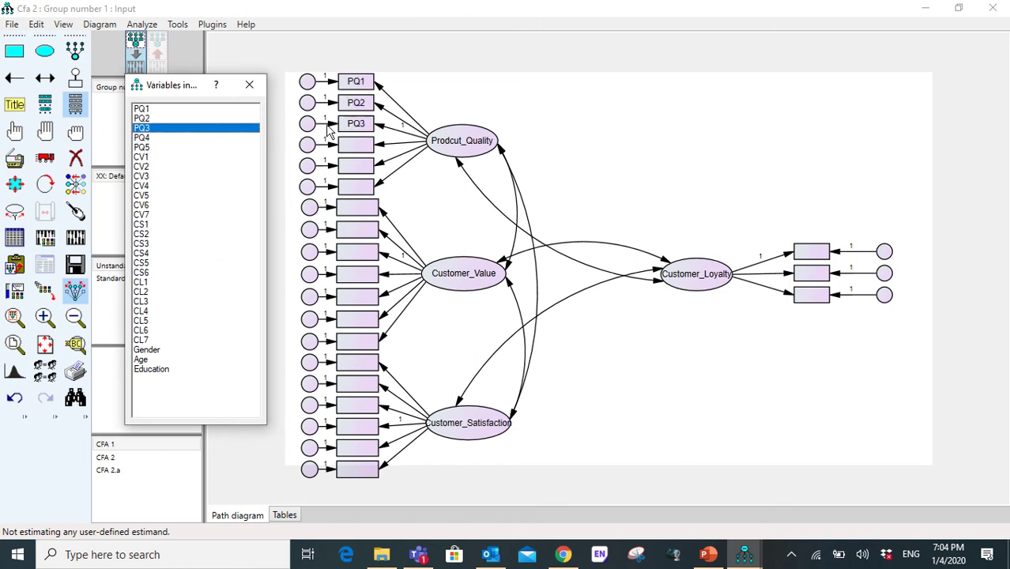
pyautogui.moveTo(207, 138); pyautogui.dragTo(350, 147)
pyautogui.moveTo(165, 148); pyautogui.dragTo(354, 167)
pyautogui.moveTo(180, 158); pyautogui.dragTo(355, 209)
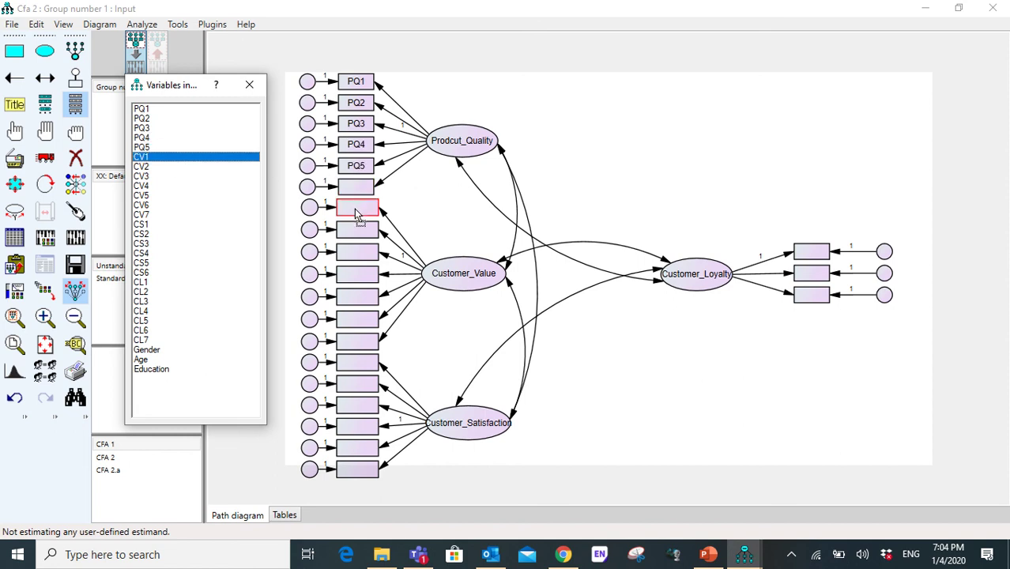
pyautogui.moveTo(356, 213); pyautogui.dragTo(356, 214)
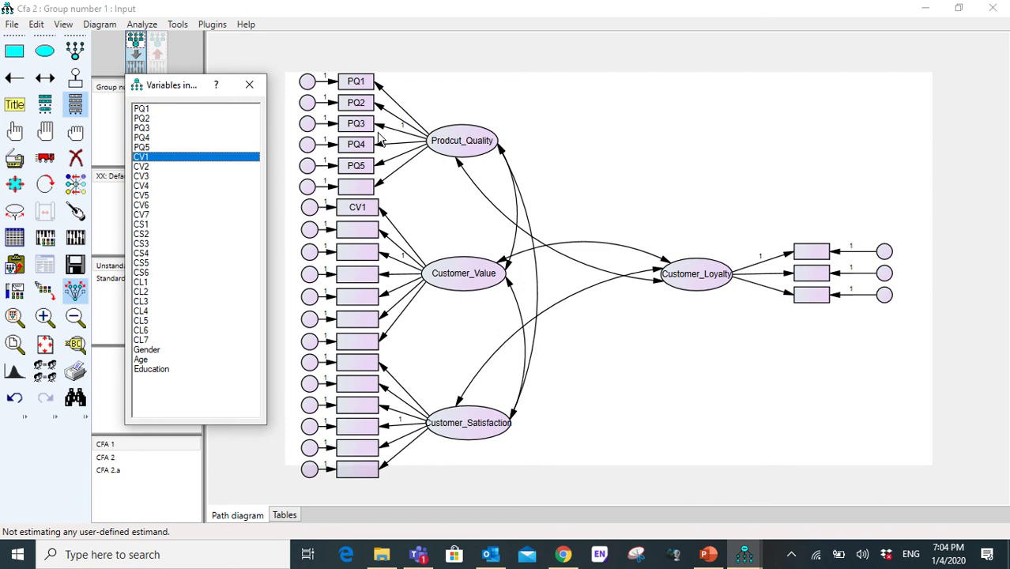
# Erase the spare empty box and its error circle below PQ5
pyautogui.click(76, 160)
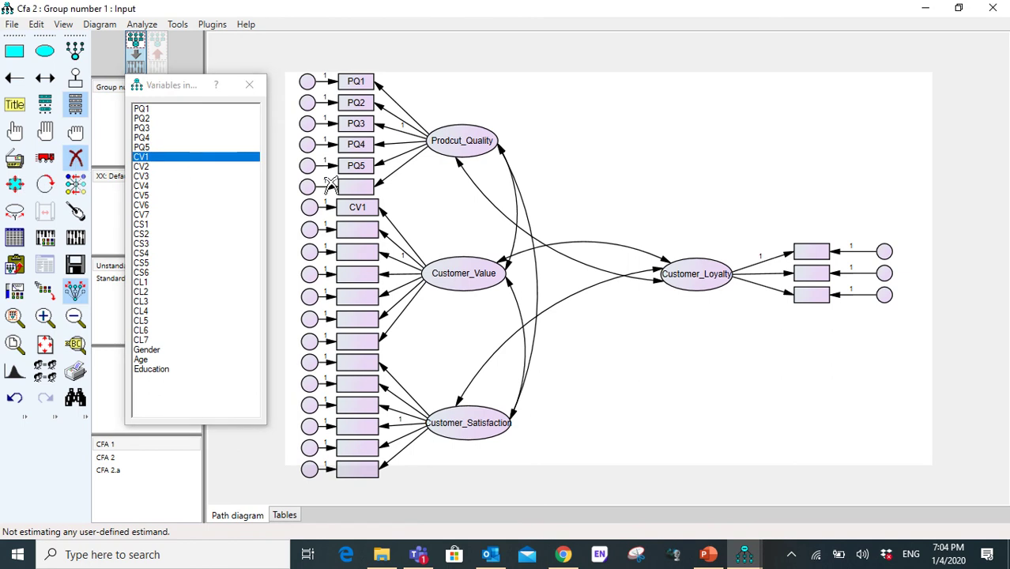
pyautogui.click(347, 187)
pyautogui.click(306, 188)
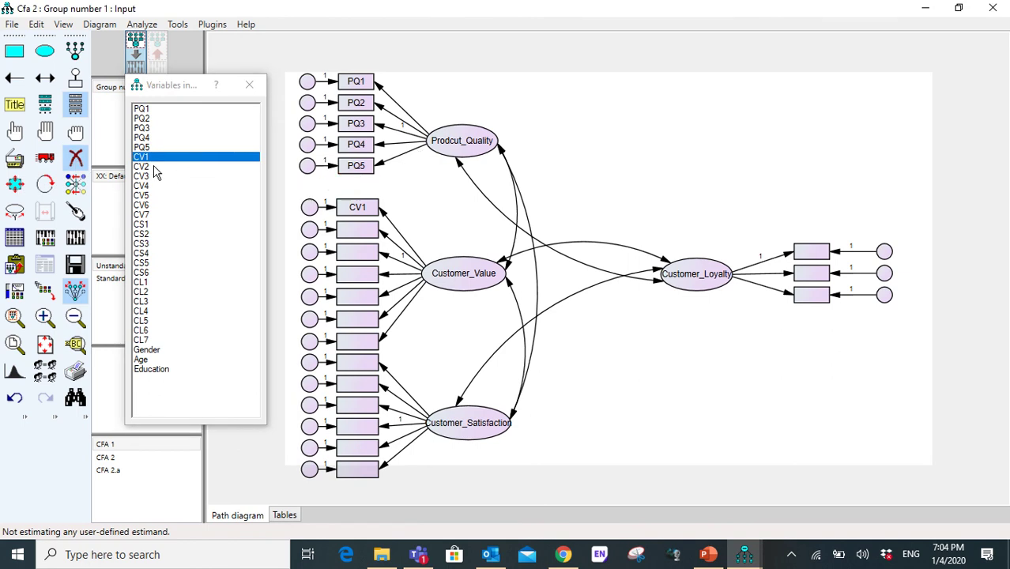
# Label the remaining Customer_Value indicators CV2 through CV7
pyautogui.moveTo(150, 166)
pyautogui.mouseDown()
pyautogui.moveTo(309, 207)
pyautogui.moveTo(371, 237)
pyautogui.mouseUp()
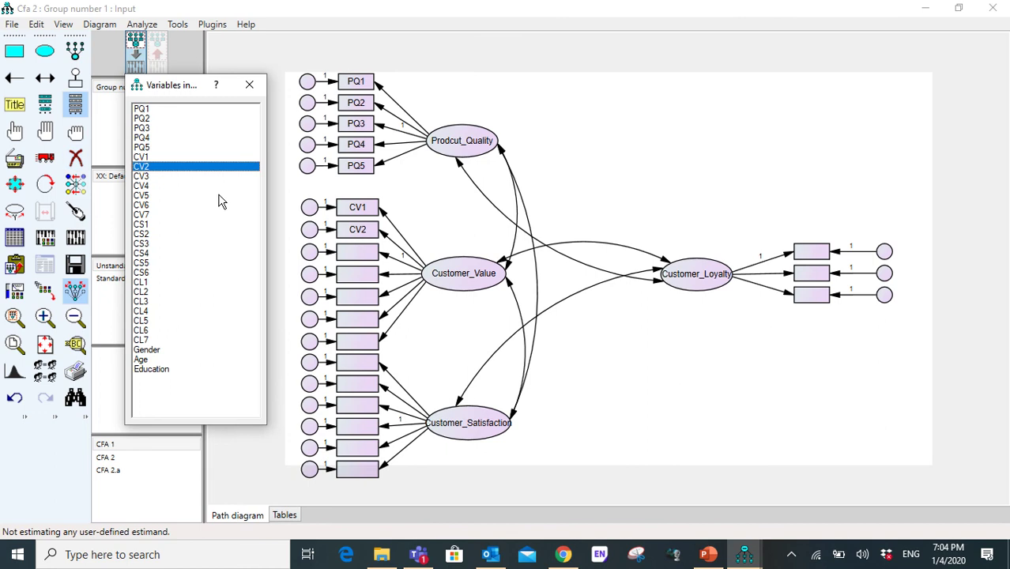
pyautogui.moveTo(142, 178); pyautogui.dragTo(366, 252)
pyautogui.moveTo(162, 175); pyautogui.dragTo(357, 254)
pyautogui.moveTo(151, 187); pyautogui.dragTo(357, 273)
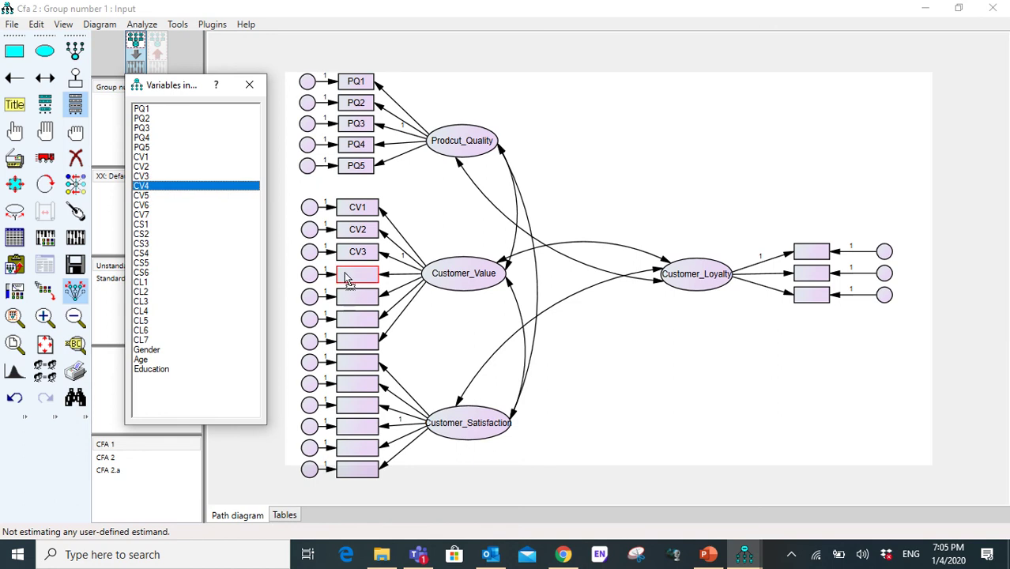
pyautogui.moveTo(175, 196); pyautogui.dragTo(354, 320)
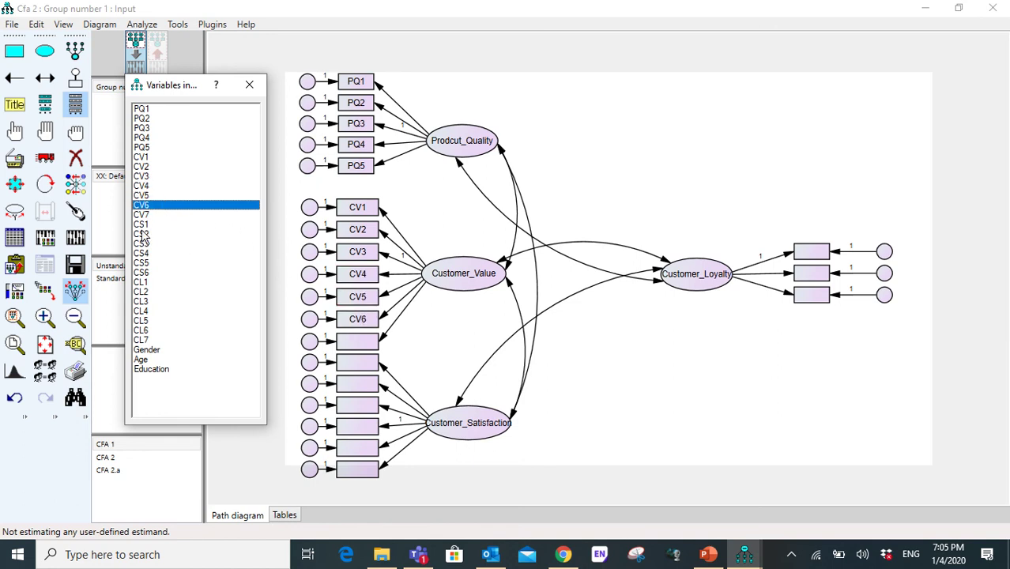
pyautogui.moveTo(167, 215); pyautogui.dragTo(352, 341)
# Label the Customer_Satisfaction indicators CS1 through CS6
pyautogui.moveTo(160, 225); pyautogui.dragTo(356, 384)
pyautogui.moveTo(161, 244); pyautogui.dragTo(353, 404)
pyautogui.moveTo(156, 253); pyautogui.dragTo(365, 451)
pyautogui.moveTo(162, 272); pyautogui.dragTo(349, 472)
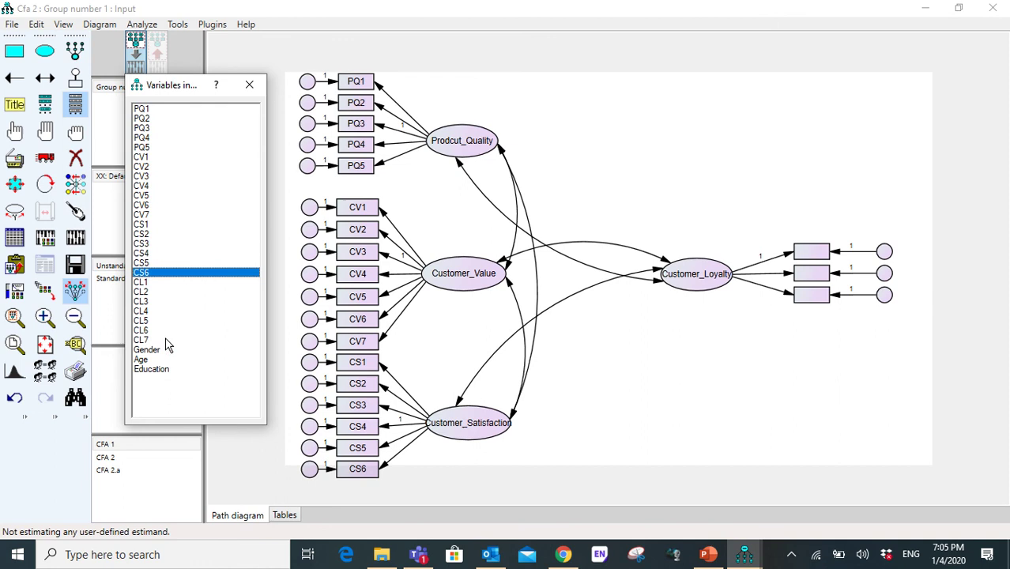
pyautogui.click(75, 51)
# Add four indicators to Customer_Loyalty, bringing it to seven boxes
pyautogui.click(692, 266)
pyautogui.click(692, 267)
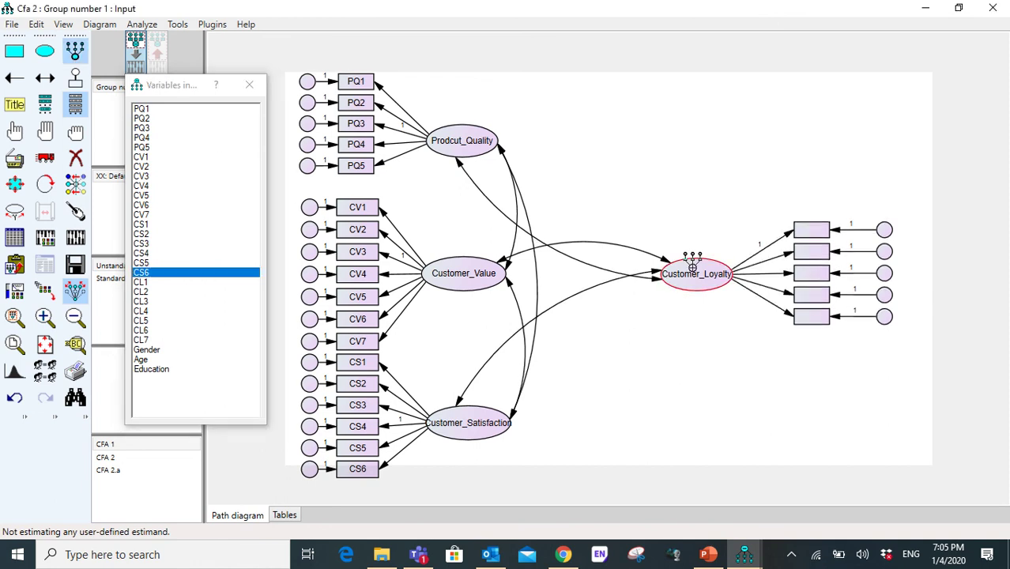
pyautogui.click(692, 266)
pyautogui.click(692, 266)
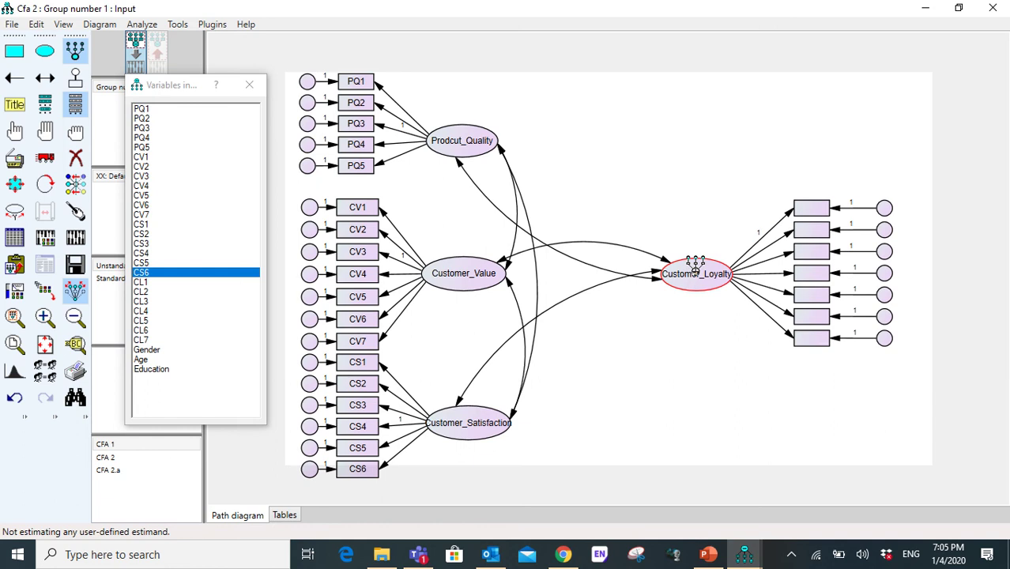
# Label the Customer_Loyalty indicators CL1 through CL7, then close the variable list
pyautogui.moveTo(174, 102); pyautogui.dragTo(624, 70)
pyautogui.moveTo(594, 267); pyautogui.dragTo(812, 230)
pyautogui.moveTo(597, 284); pyautogui.dragTo(810, 251)
pyautogui.moveTo(595, 294); pyautogui.dragTo(812, 273)
pyautogui.moveTo(608, 304); pyautogui.dragTo(812, 316)
pyautogui.moveTo(600, 322); pyautogui.dragTo(802, 342)
pyautogui.click(704, 68)
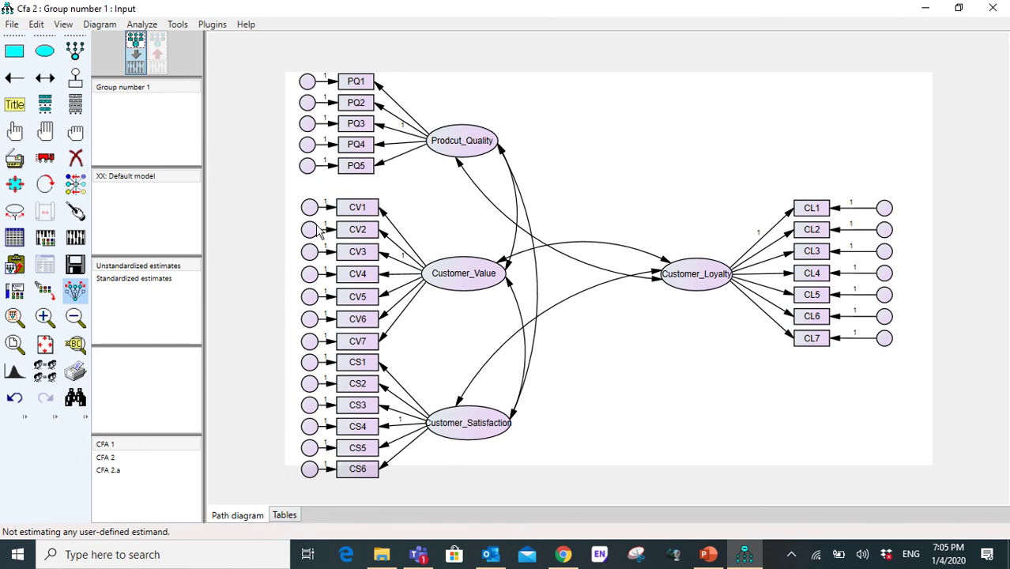
# Name error terms e1 and e2 by hand, then auto-name all via Name Unobserved Variables
pyautogui.doubleClick(308, 83)
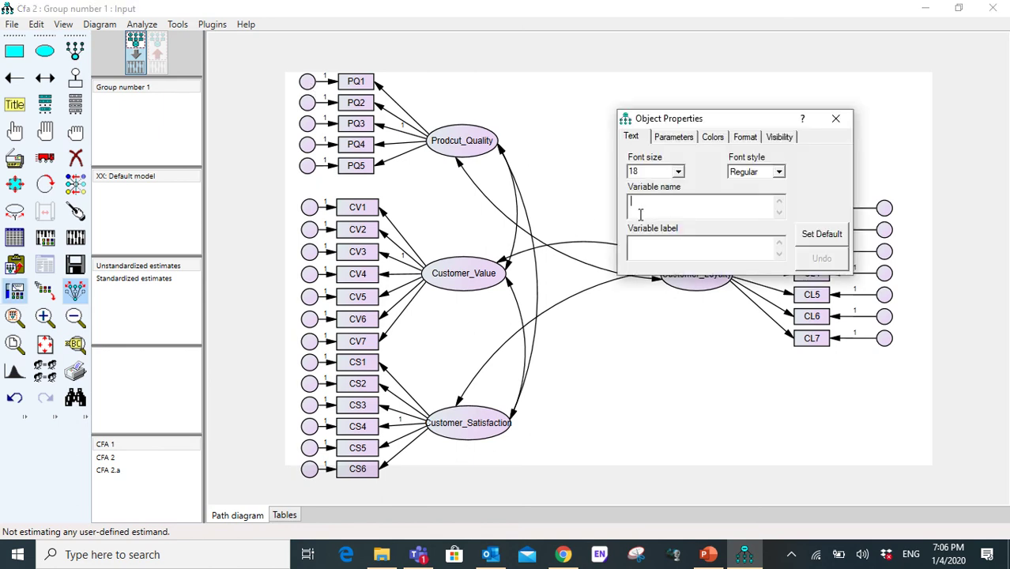
pyautogui.write('e')
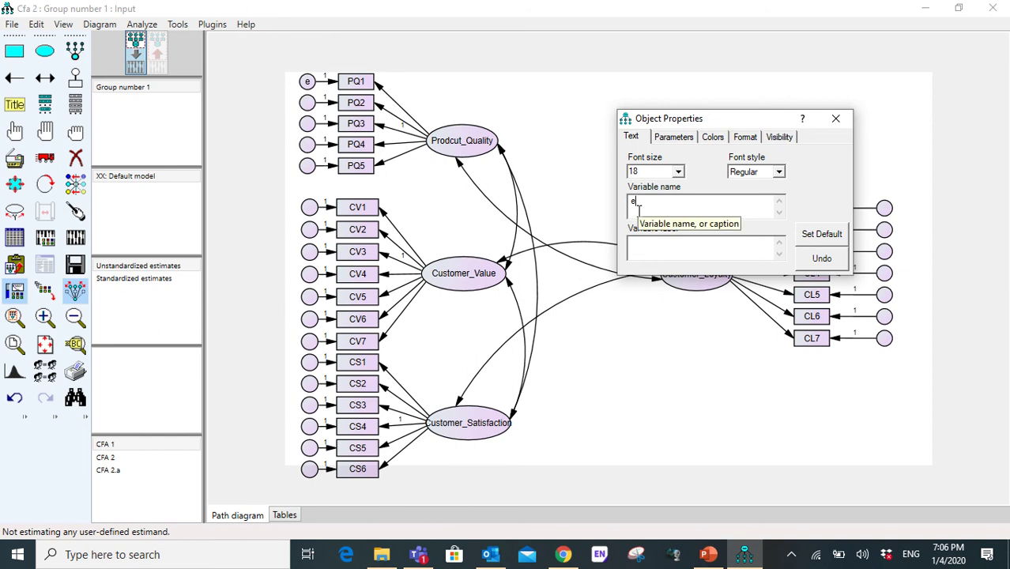
pyautogui.write('1')
pyautogui.click(307, 102)
pyautogui.write('1')
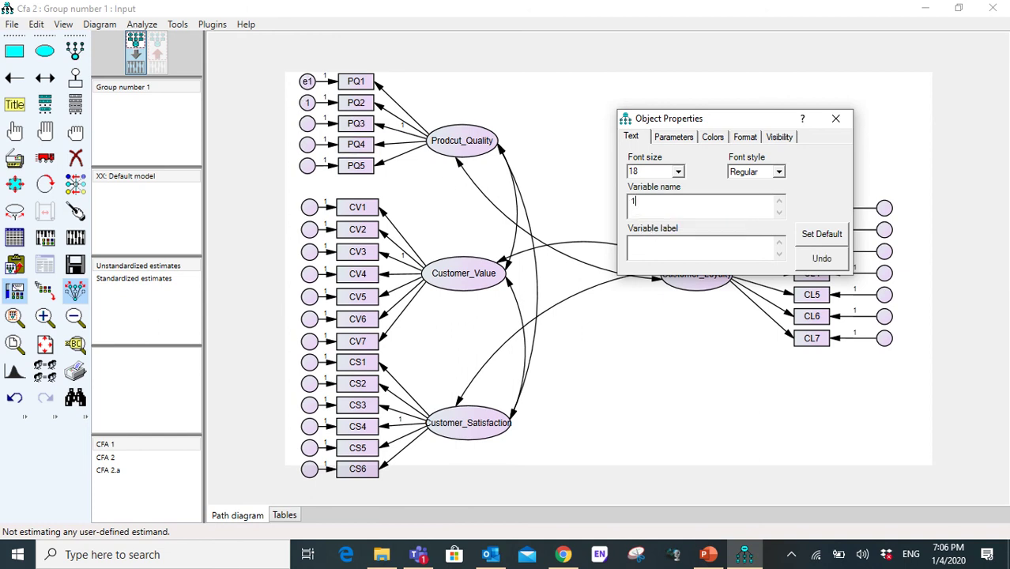
pyautogui.press('BackSpace')
pyautogui.write('e2')
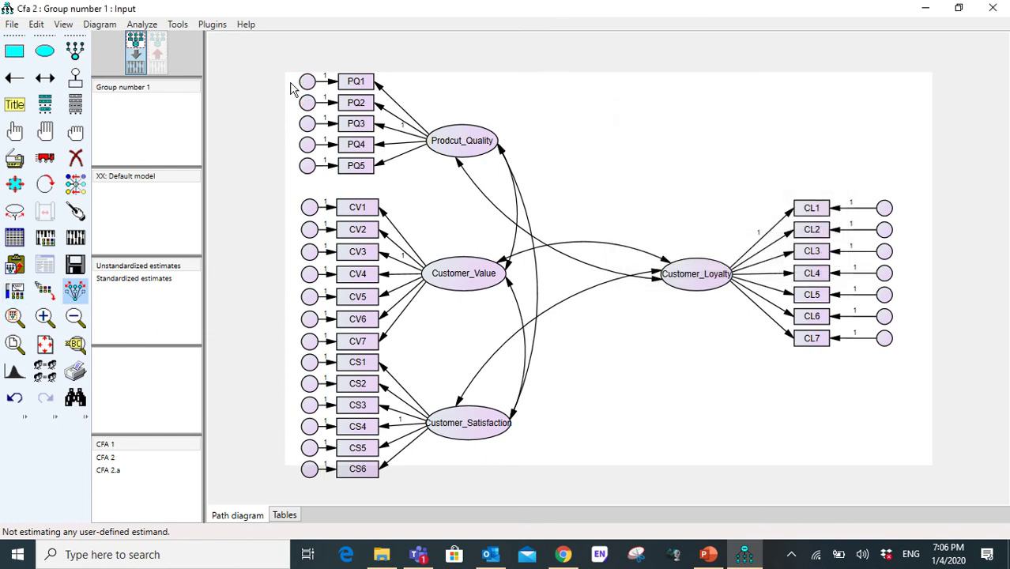
pyautogui.click(212, 24)
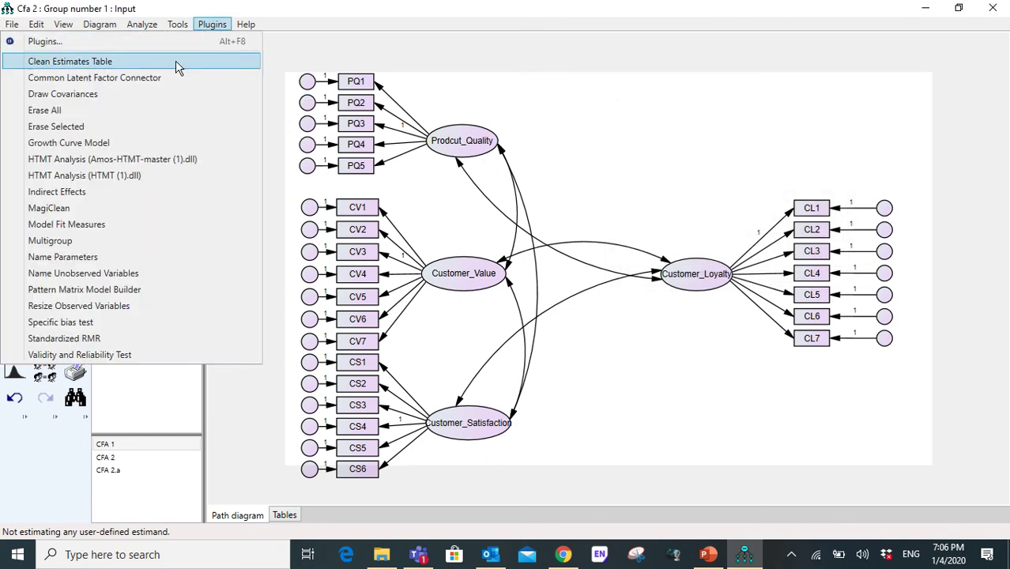
pyautogui.click(92, 273)
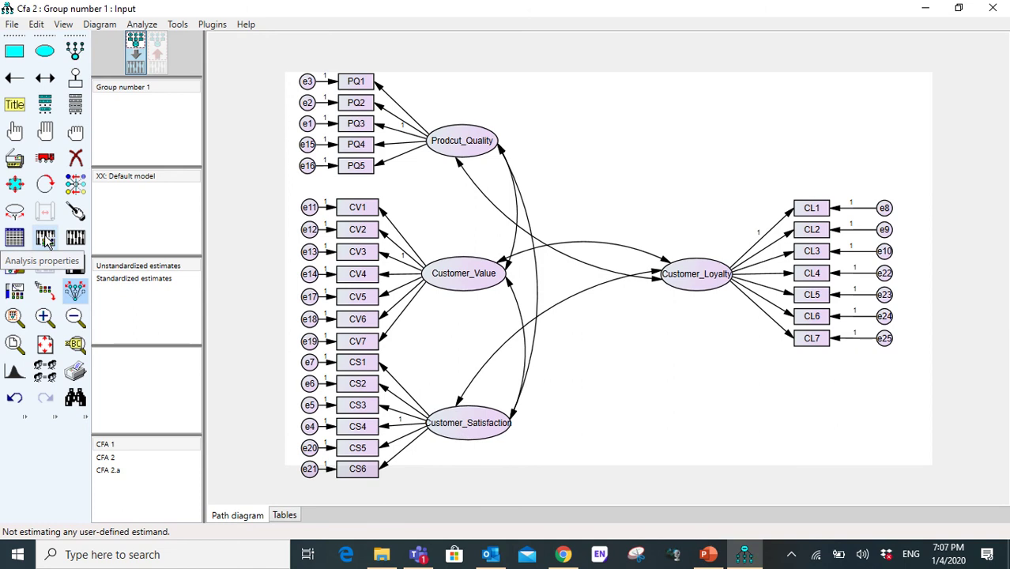
# Tick Standardized estimates on the Output tab of Analysis Properties
pyautogui.click(45, 238)
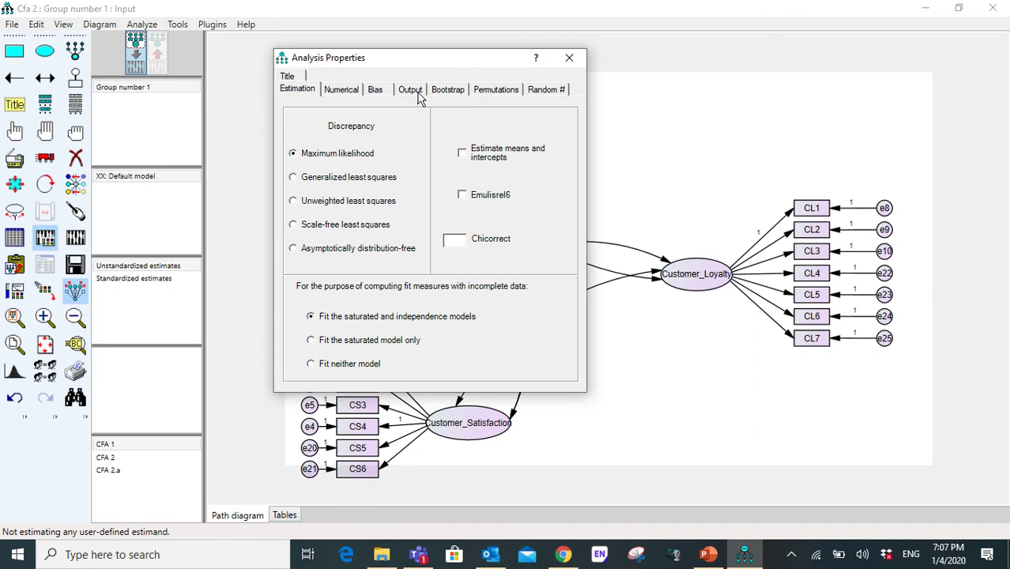
pyautogui.click(417, 93)
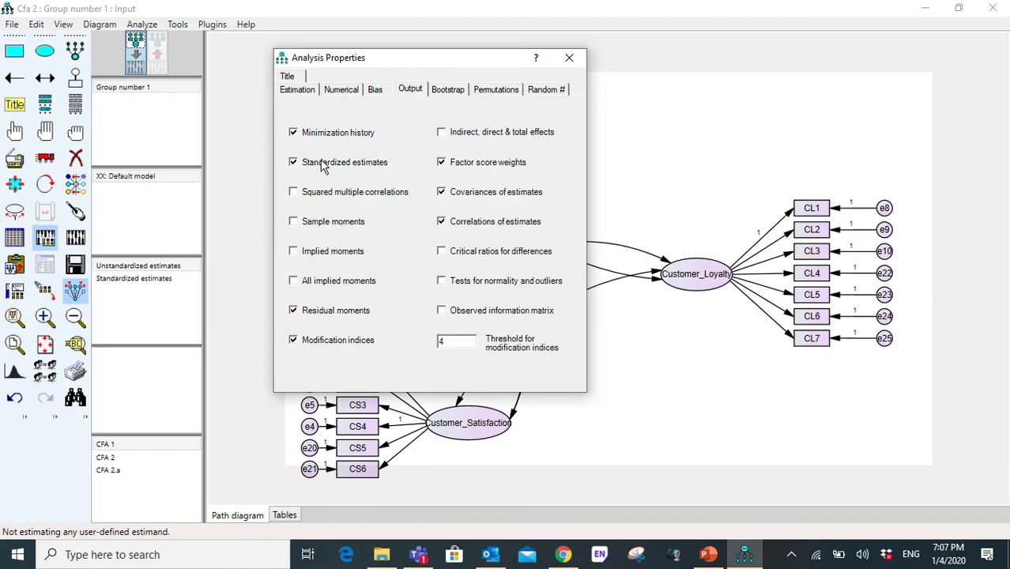
pyautogui.click(323, 164)
pyautogui.click(570, 59)
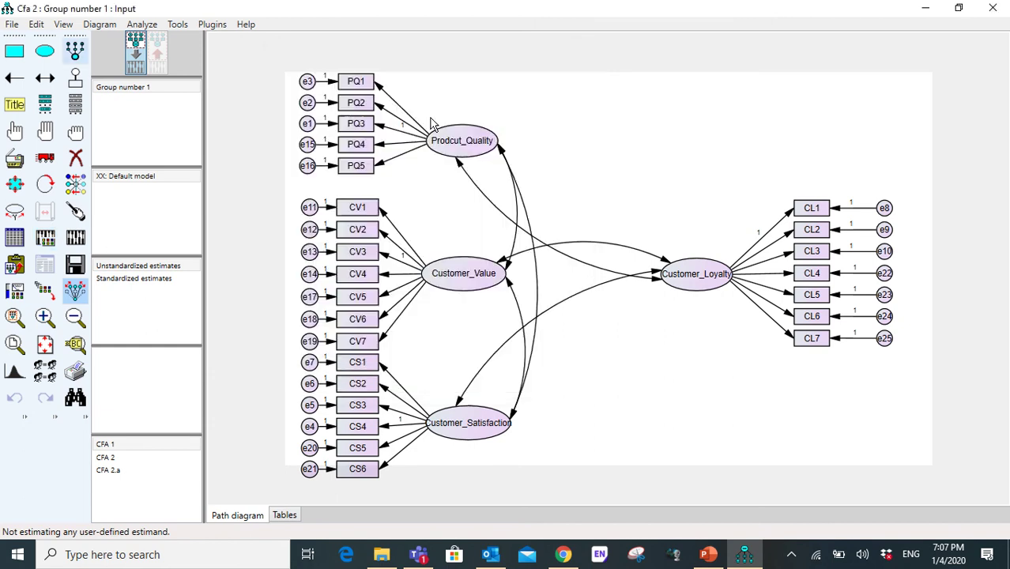
pyautogui.click(78, 242)
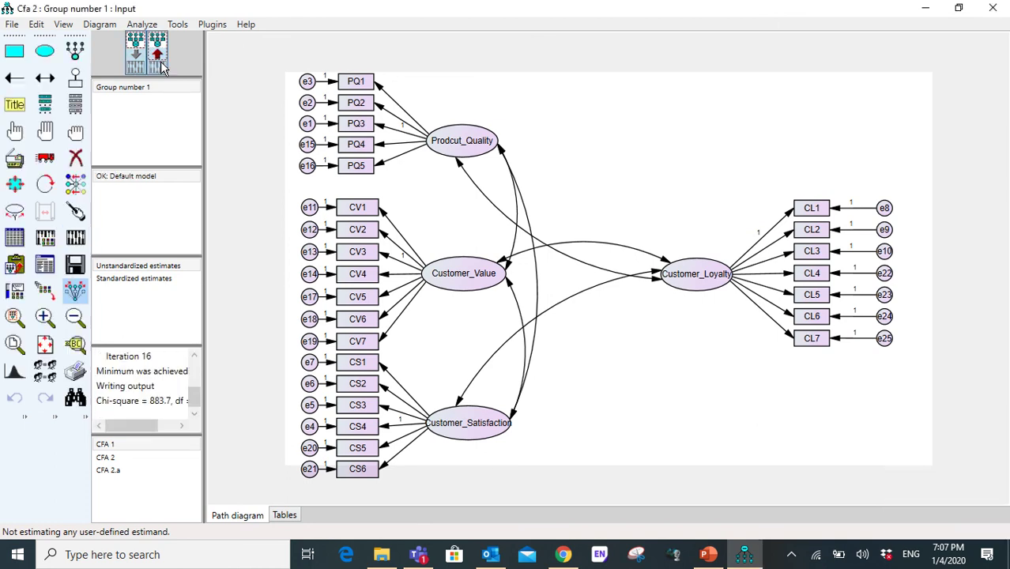
# Display standardized estimates on the output diagram, e.g. .82 for PQ1 and .39 between factors
pyautogui.click(165, 72)
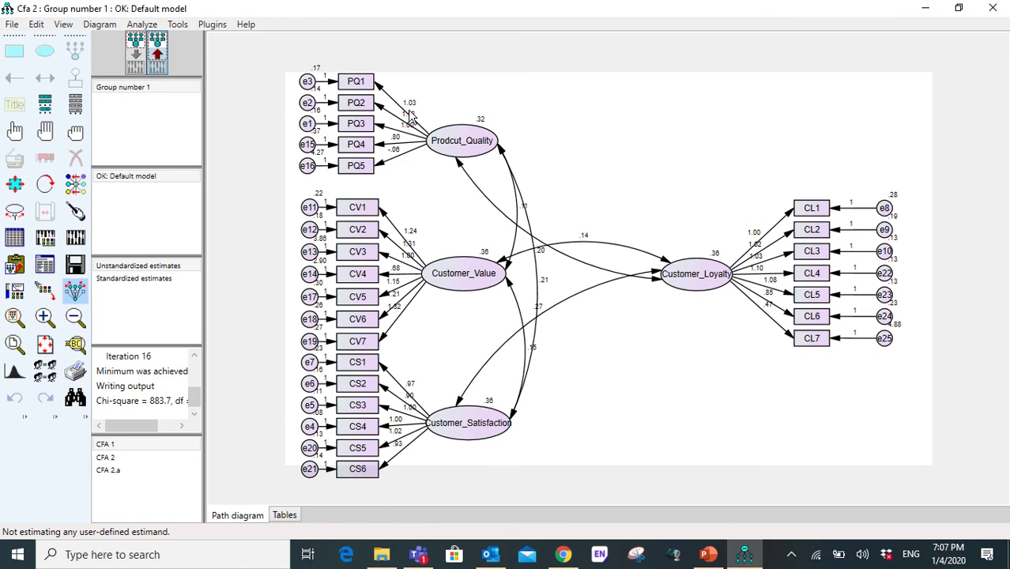
pyautogui.click(161, 280)
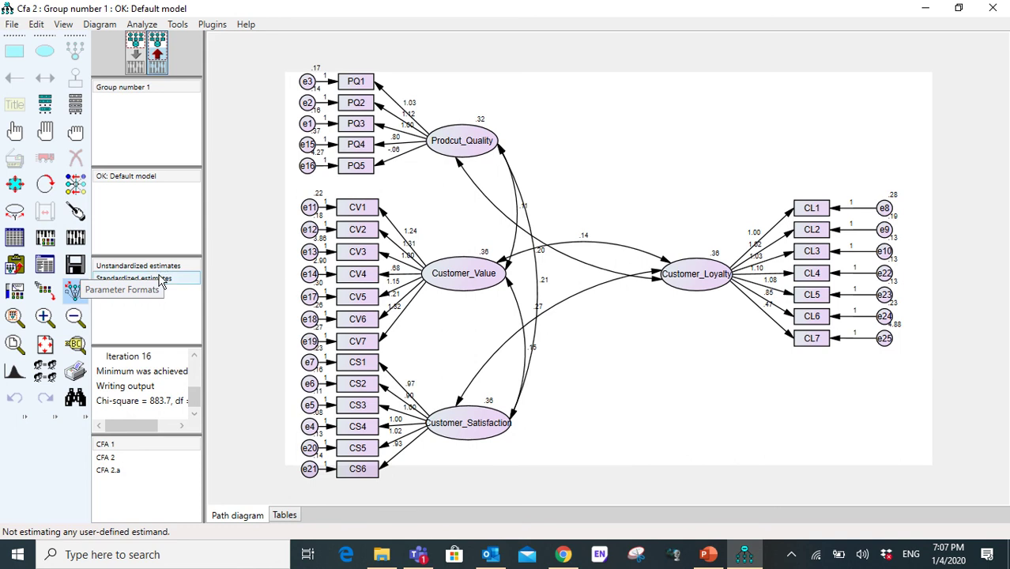
pyautogui.click(161, 279)
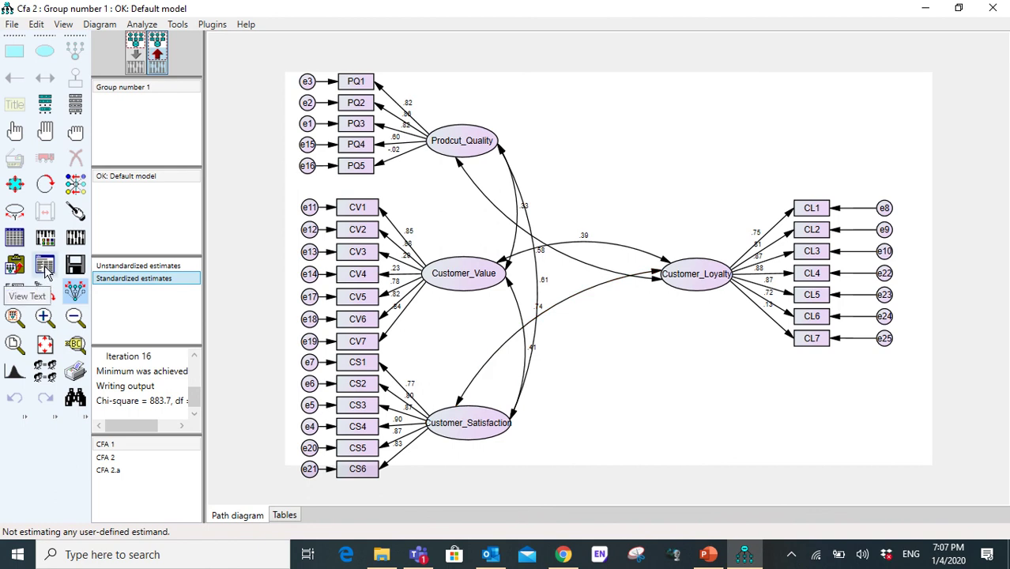
# Open the Amos text output: 325 sample moments, 56 parameters, chi-square 883.737 on 269 df
pyautogui.click(45, 267)
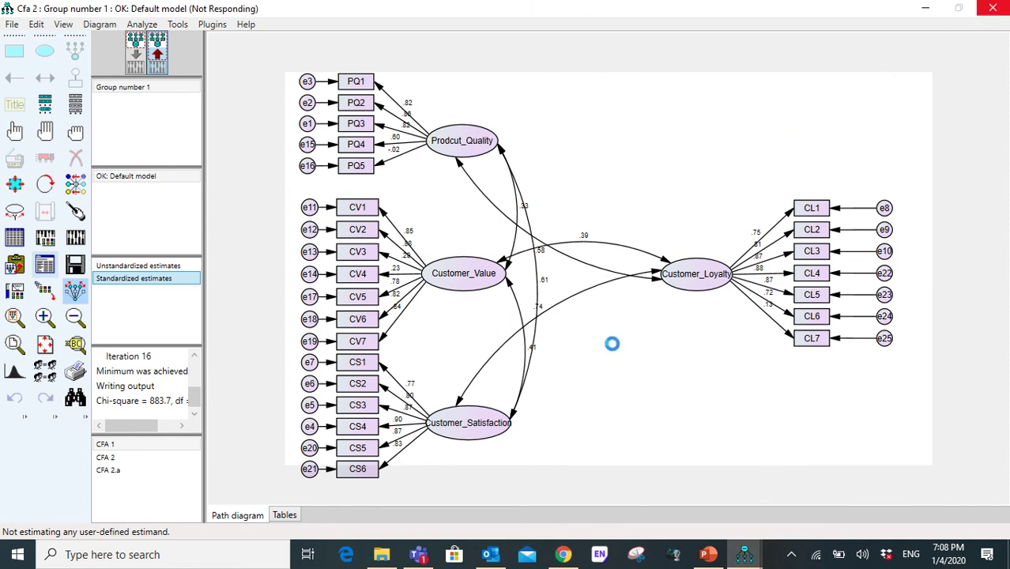
pyautogui.moveTo(754, 557)
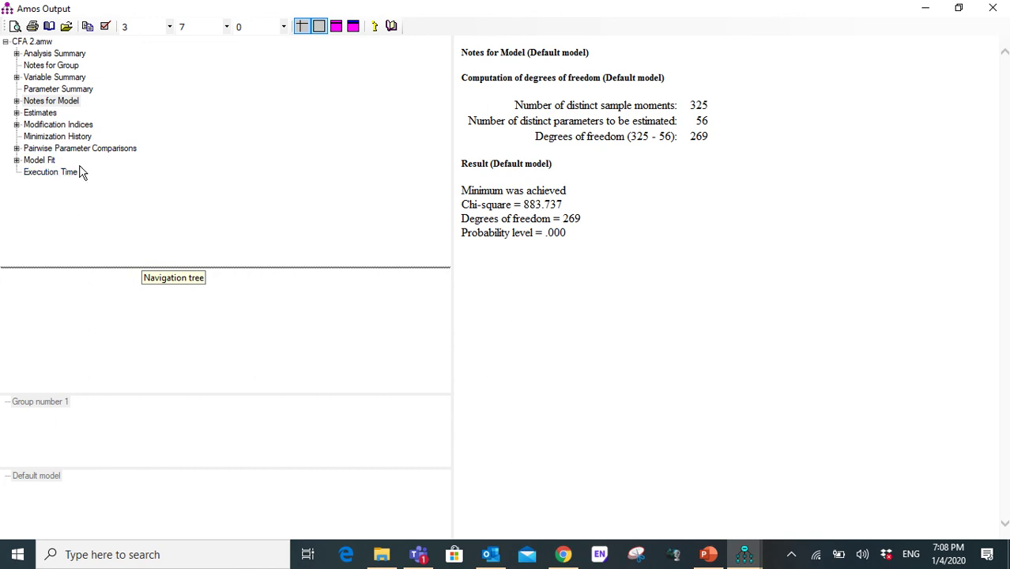
# Review the Model Fit tables: CMIN/DF 3.285, GFI .793, AGFI .750, CFI .864, TLI .848, RMSEA .096
pyautogui.click(45, 163)
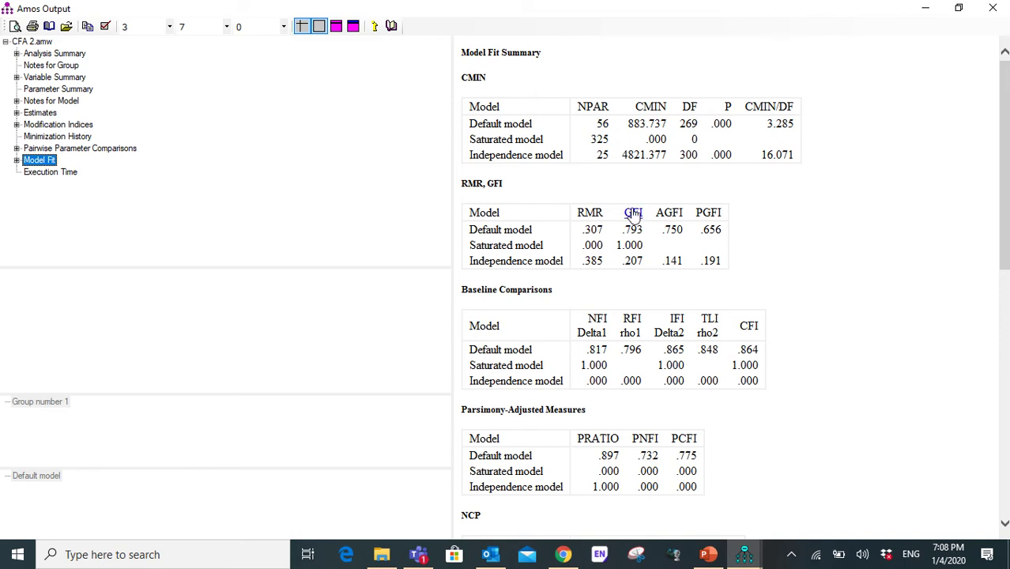
pyautogui.scroll(-10, 626, 264)
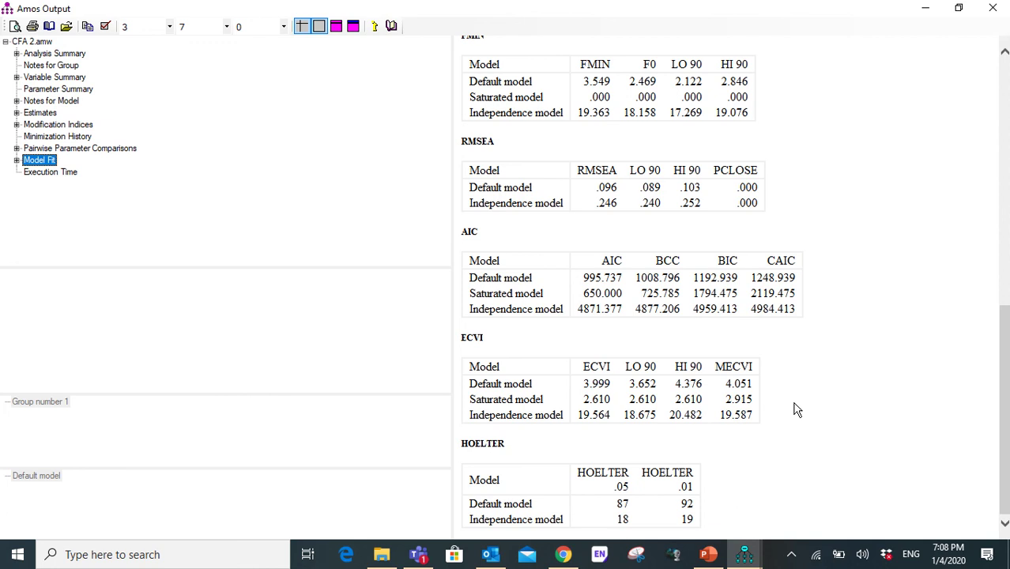
pyautogui.scroll(3, 796, 409)
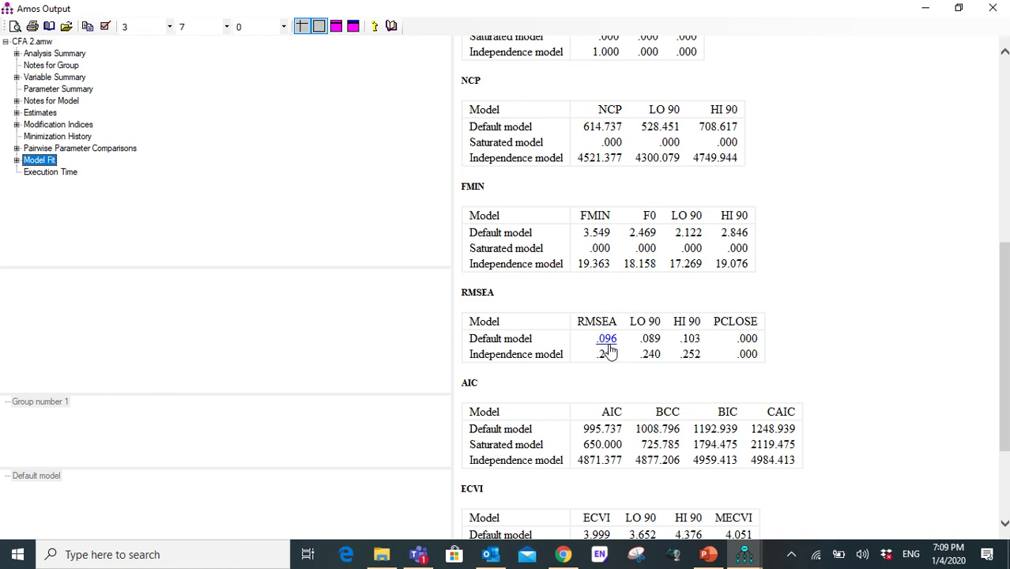
pyautogui.scroll(2, 613, 346)
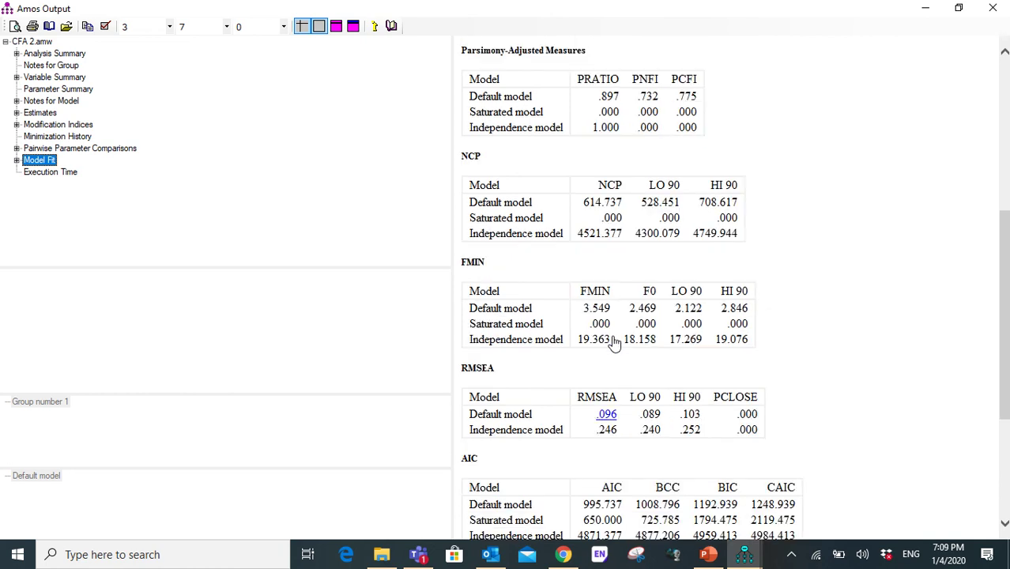
pyautogui.scroll(6, 616, 251)
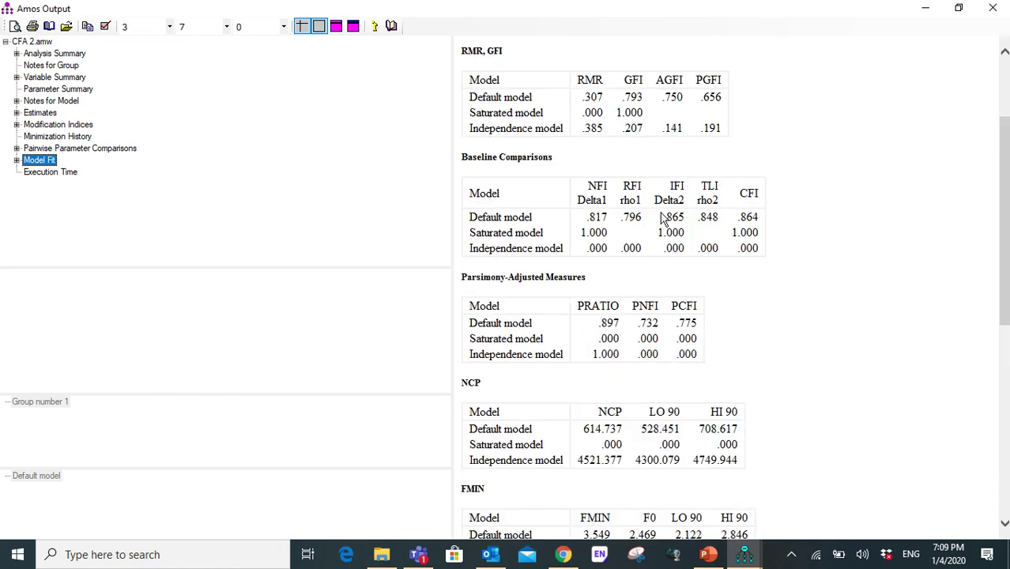
pyautogui.scroll(2, 672, 199)
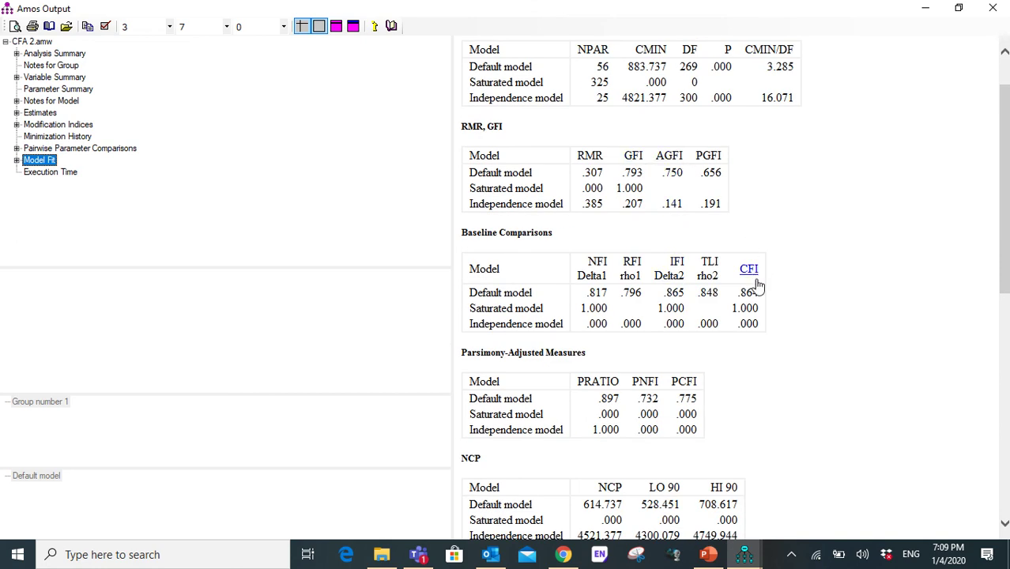
pyautogui.scroll(2, 711, 276)
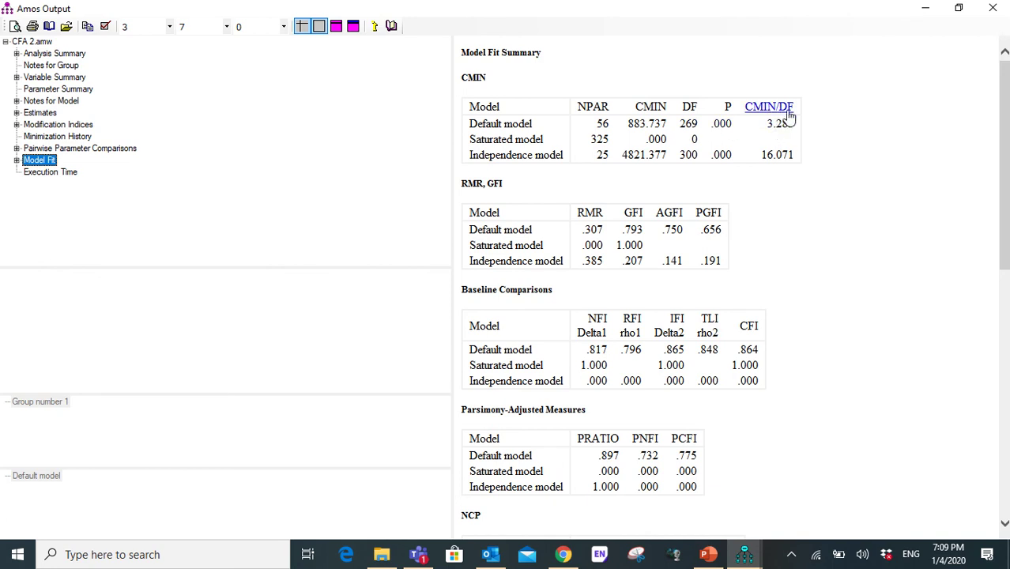
pyautogui.scroll(-3, 742, 209)
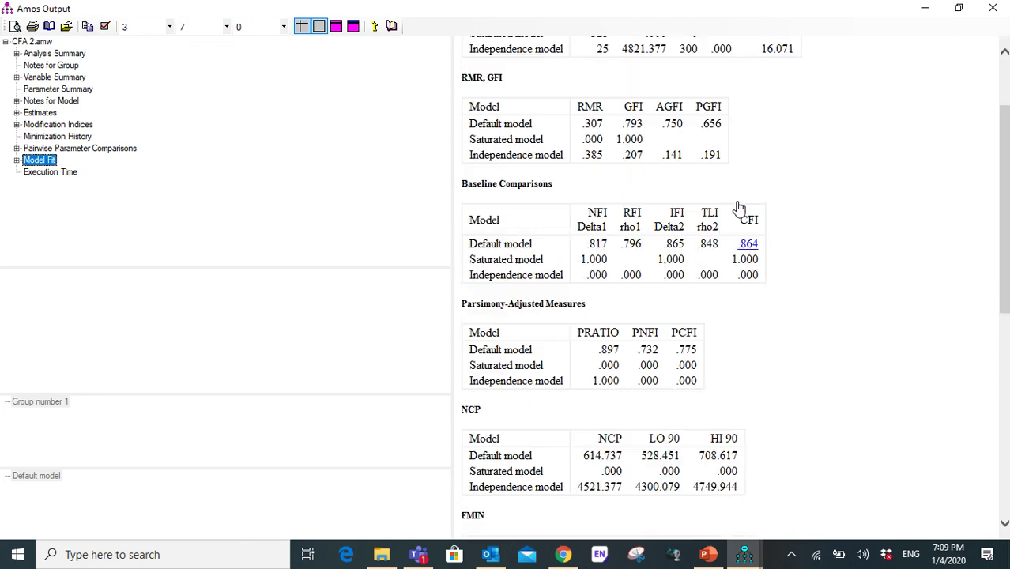
pyautogui.scroll(3, 727, 140)
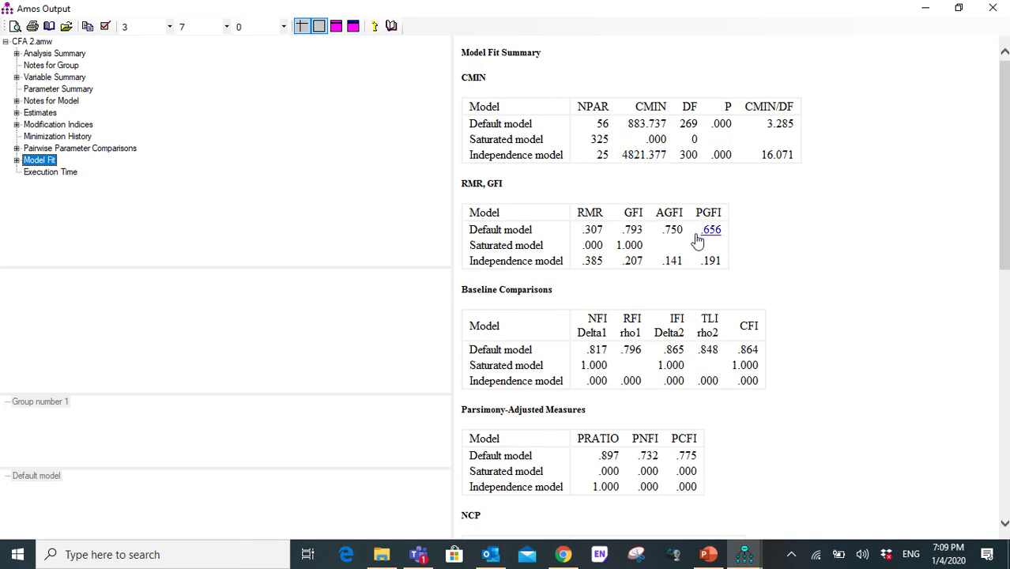
pyautogui.scroll(-5, 699, 260)
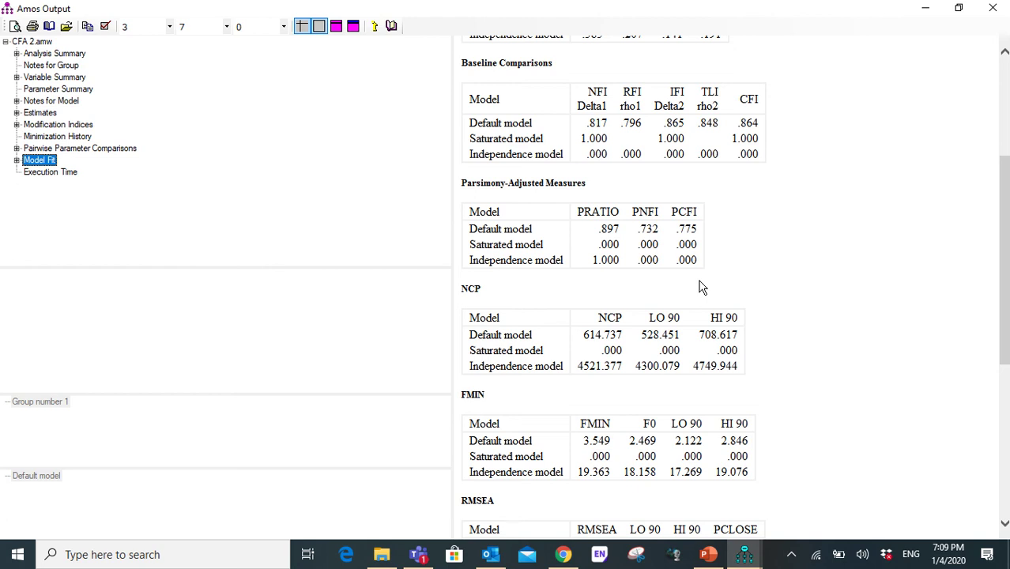
pyautogui.scroll(3, 699, 288)
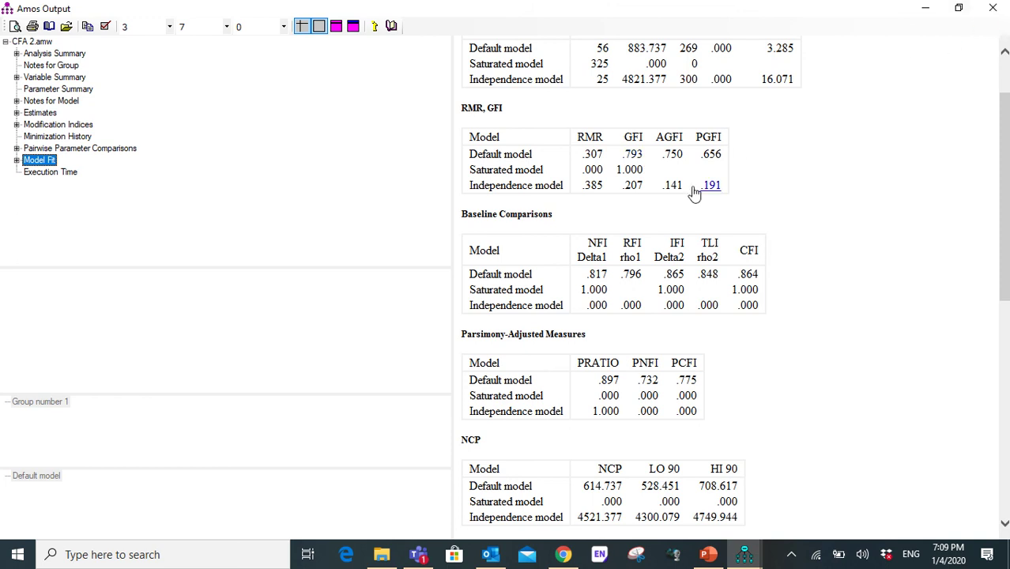
# Erase item PQ5 and its error e16, then re-estimate the model (chi-square 706.952, 246 df)
pyautogui.click(992, 11)
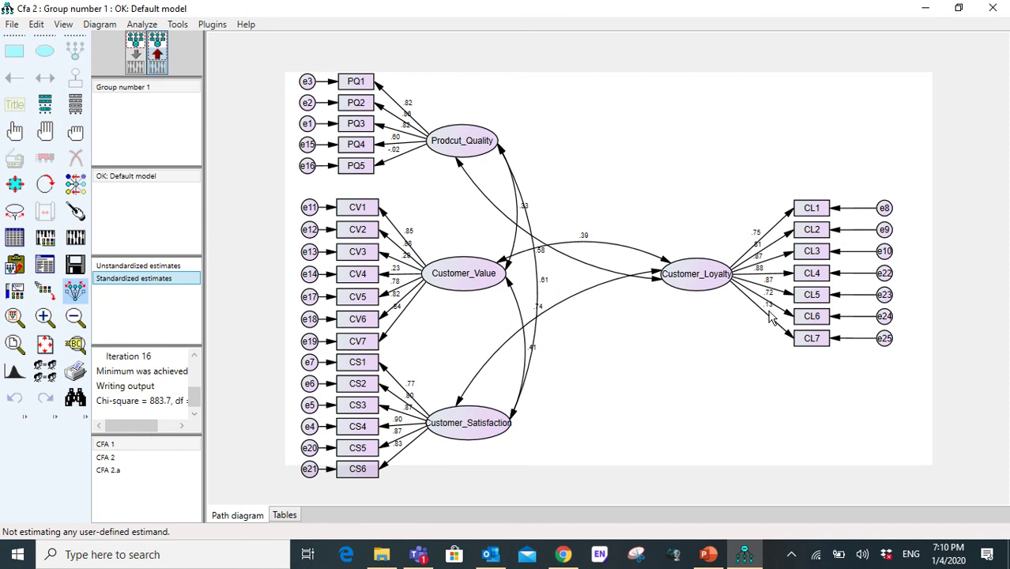
pyautogui.click(143, 69)
pyautogui.click(76, 158)
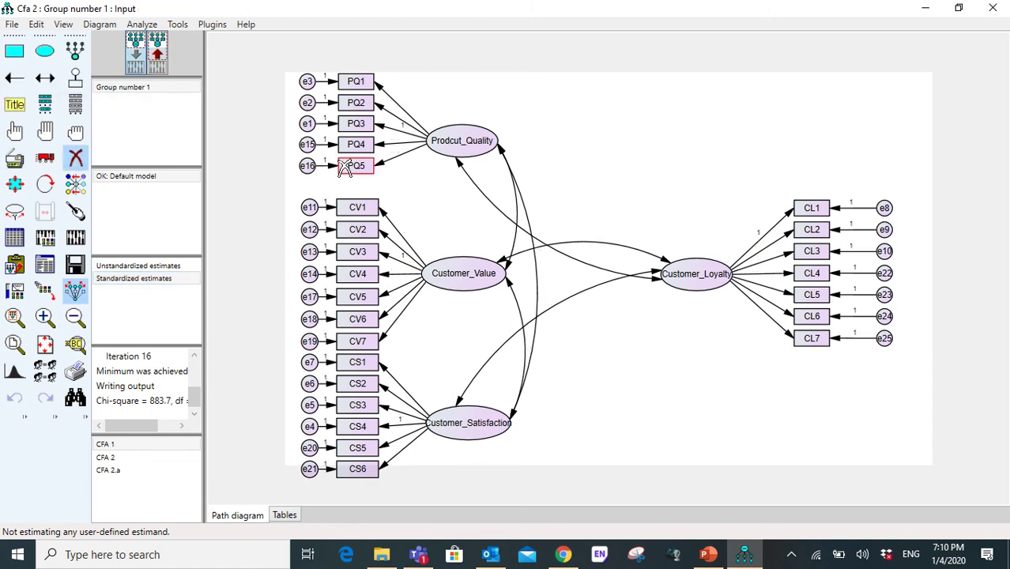
pyautogui.click(352, 167)
pyautogui.click(306, 166)
pyautogui.click(76, 237)
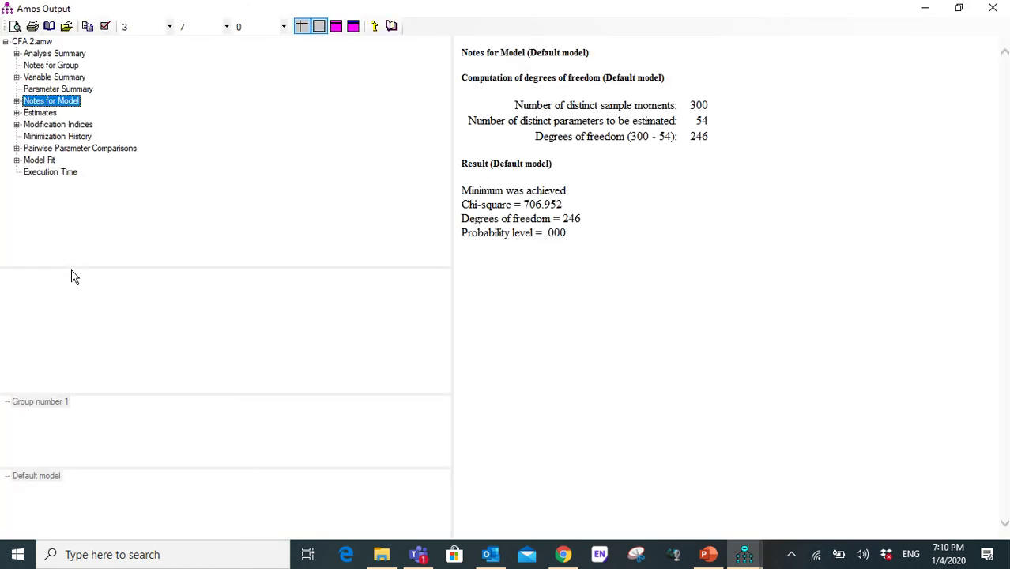
# Review the reduced model's fit (CFI .894, RMSEA .087), then close Amos Output
pyautogui.click(47, 161)
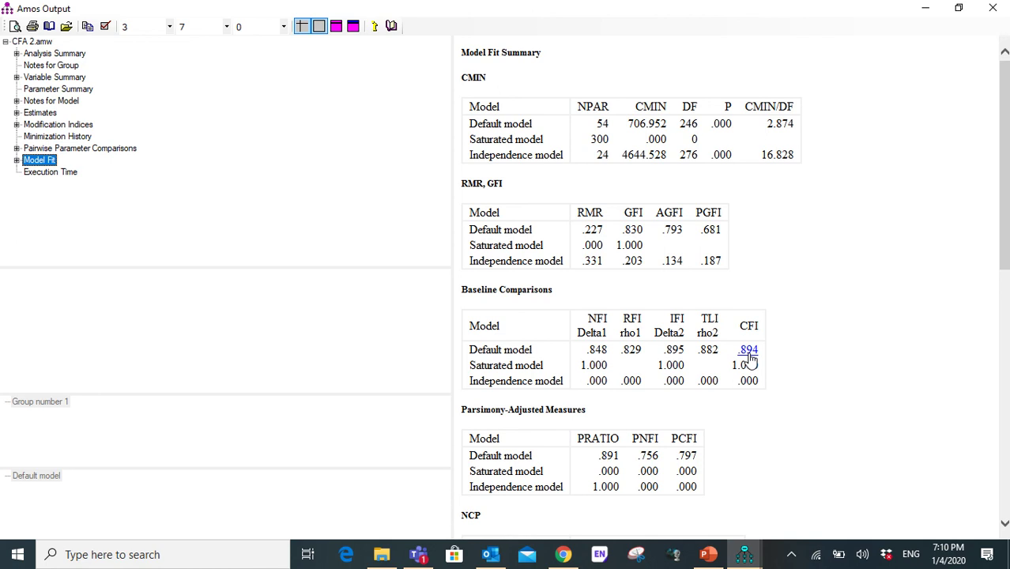
pyautogui.scroll(-6, 735, 197)
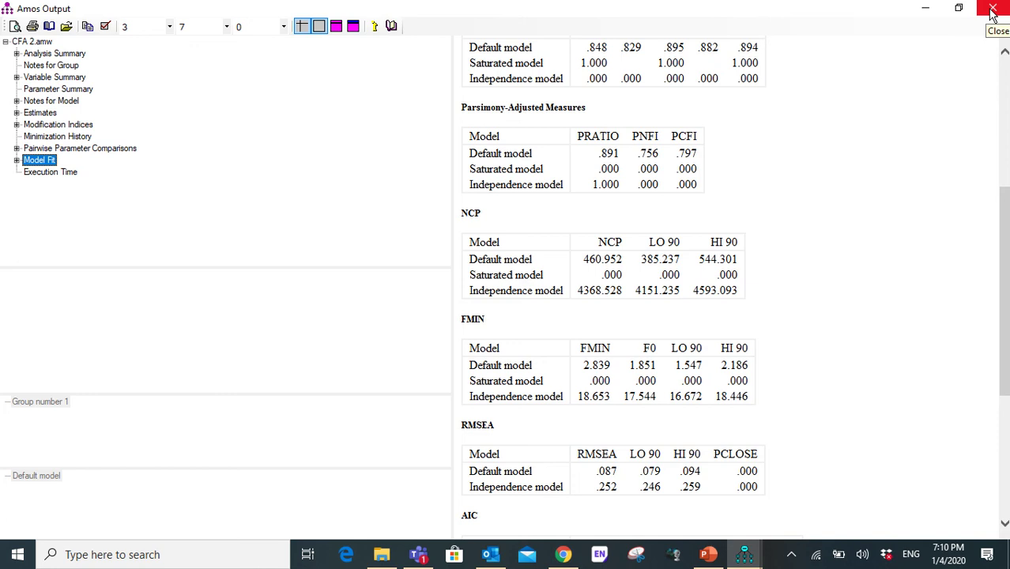
pyautogui.click(992, 11)
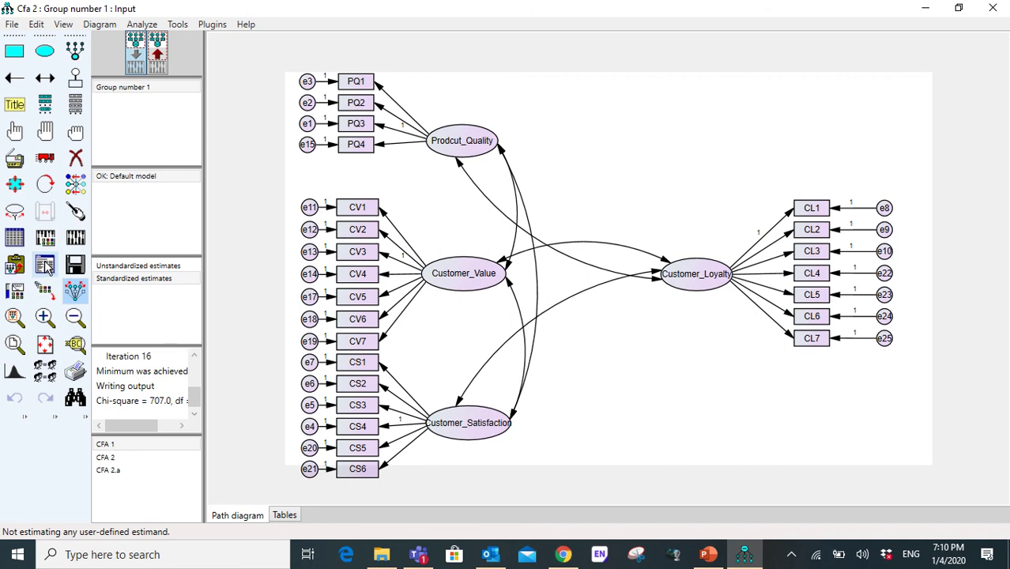
# Start a 'Fitness Indexes' caption with P-Value, RMSEA and GFI lines using \p, \rmsea, \gfi macros
pyautogui.click(15, 108)
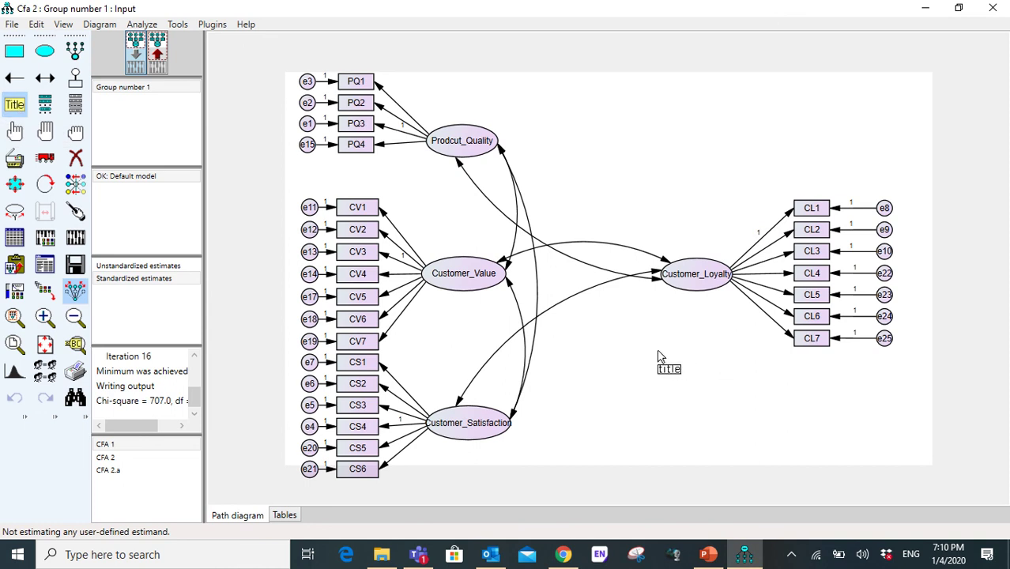
pyautogui.click(625, 342)
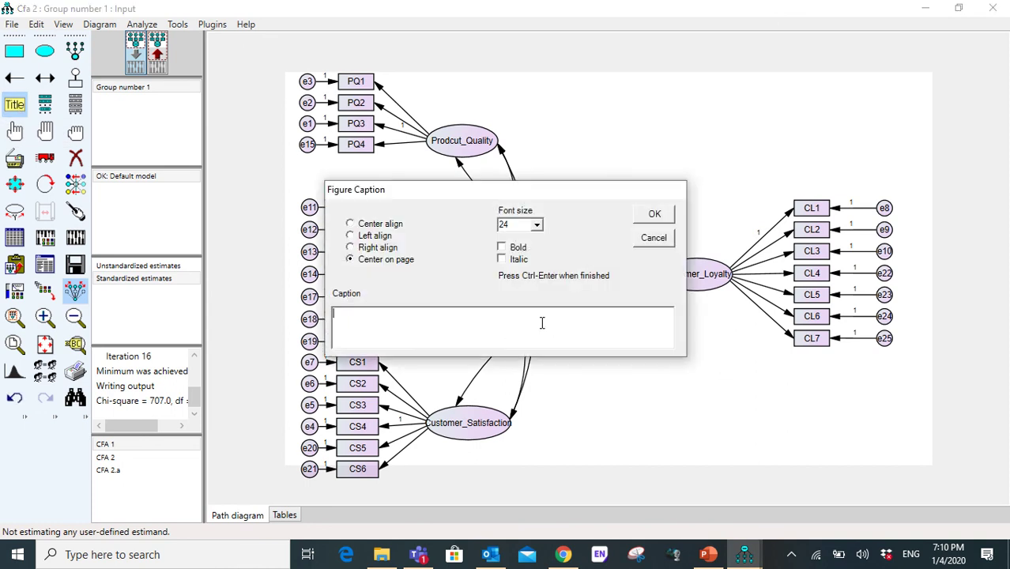
pyautogui.write('Fitn')
pyautogui.write('ess Inde')
pyautogui.write('alue = \\p')
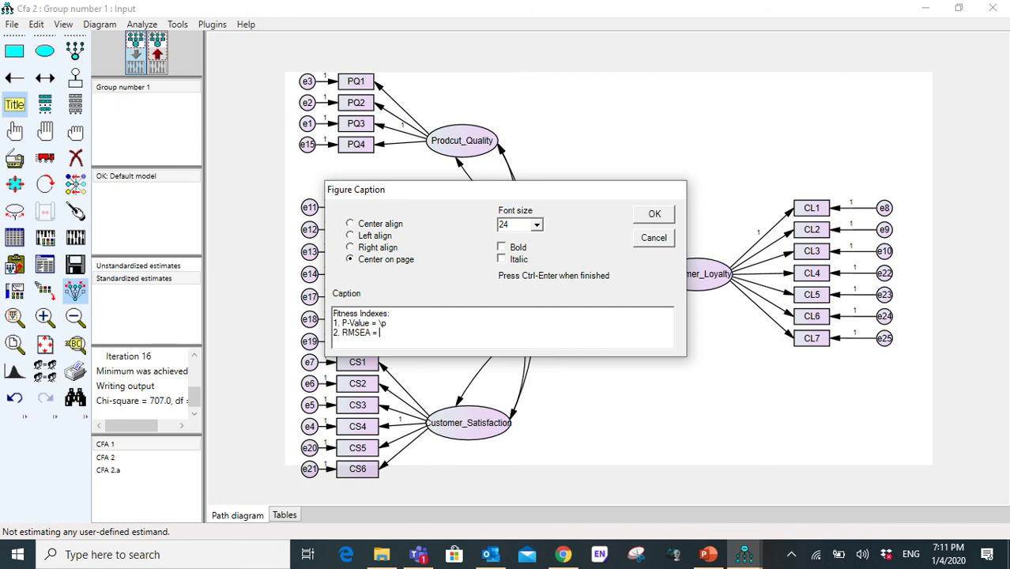
pyautogui.write('se')
pyautogui.write('\\')
pyautogui.write('gfi')
pyautogui.press('Return')
# Add the AGFI, CFI (\cfi), TLI (\tli) and ChiSq/df lines and place the left-aligned caption
pyautogui.write('4. A')
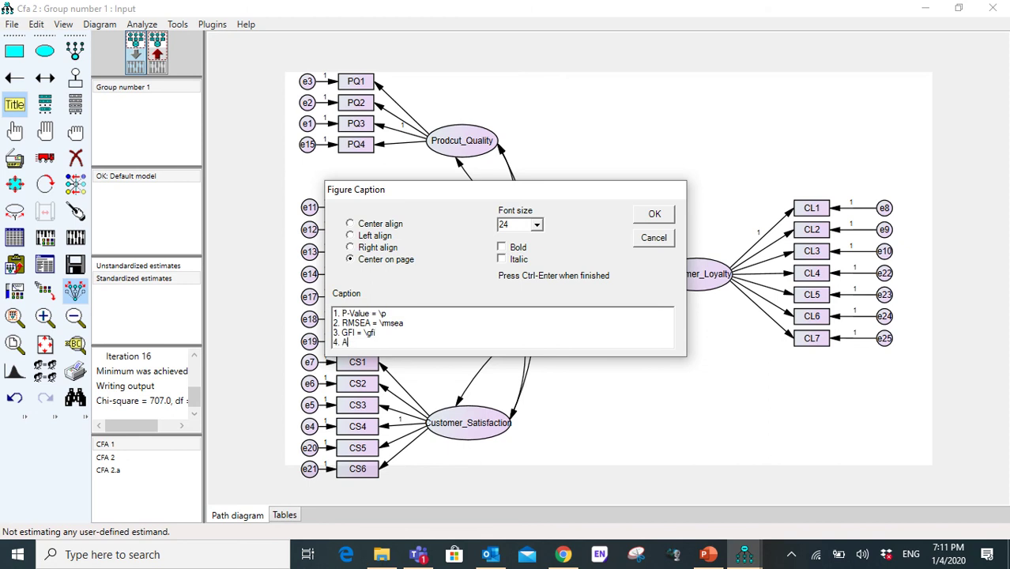
pyautogui.write('GD')
pyautogui.press('BackSpace')
pyautogui.write('FI = \\afg')
pyautogui.write('i')
pyautogui.press('Return')
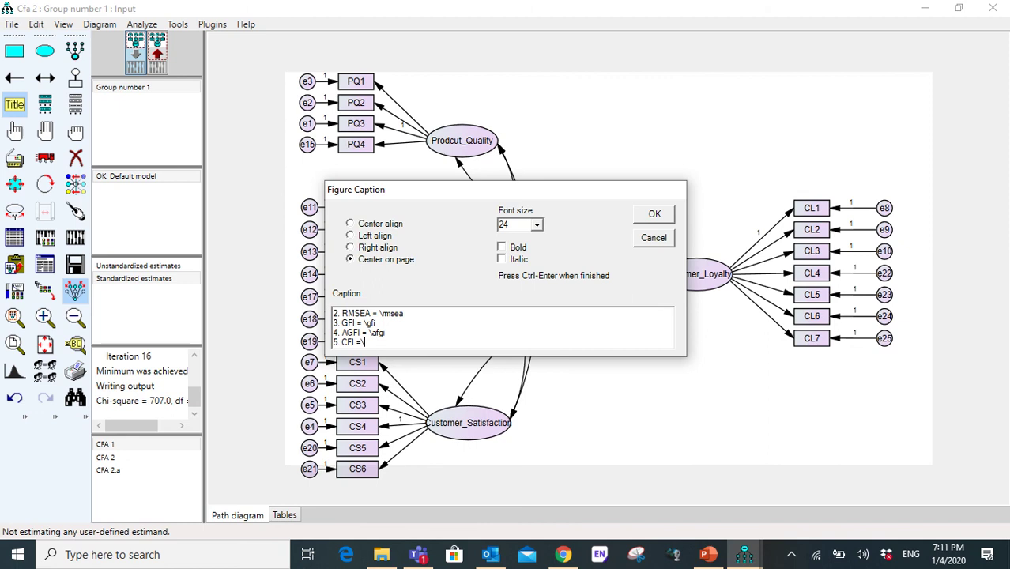
pyautogui.write('5. CFI =\\cfi')
pyautogui.press('Return')
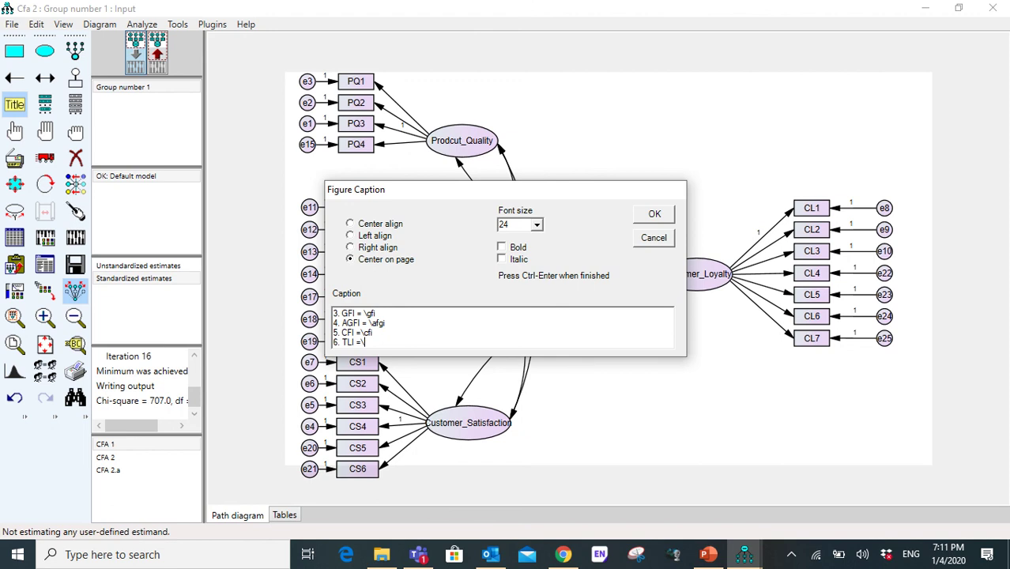
pyautogui.write('6. TLI =\\tli')
pyautogui.press('Return')
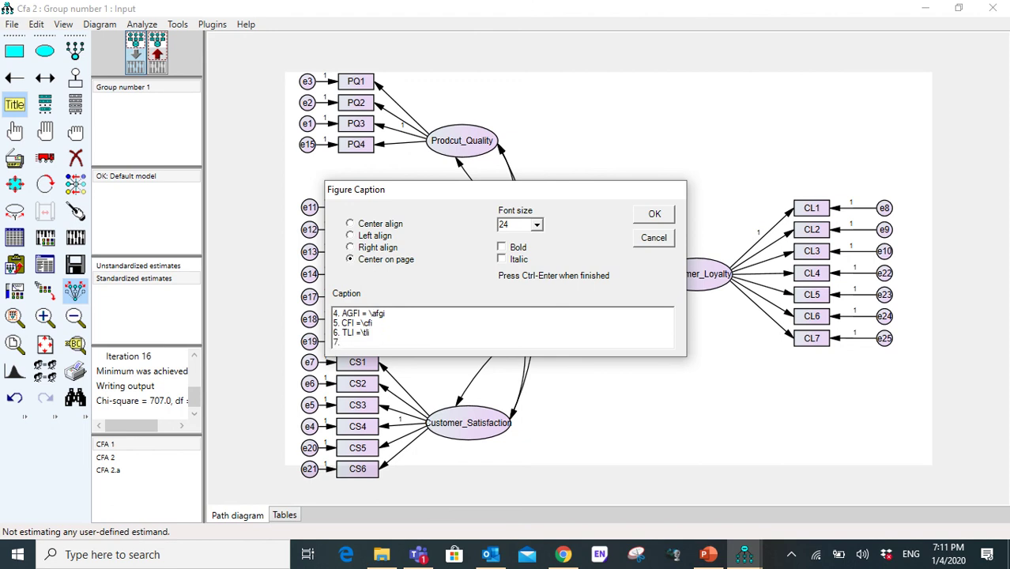
pyautogui.write('7. ChiSq/df = \\cmindf')
pyautogui.moveTo(571, 194); pyautogui.dragTo(321, 152)
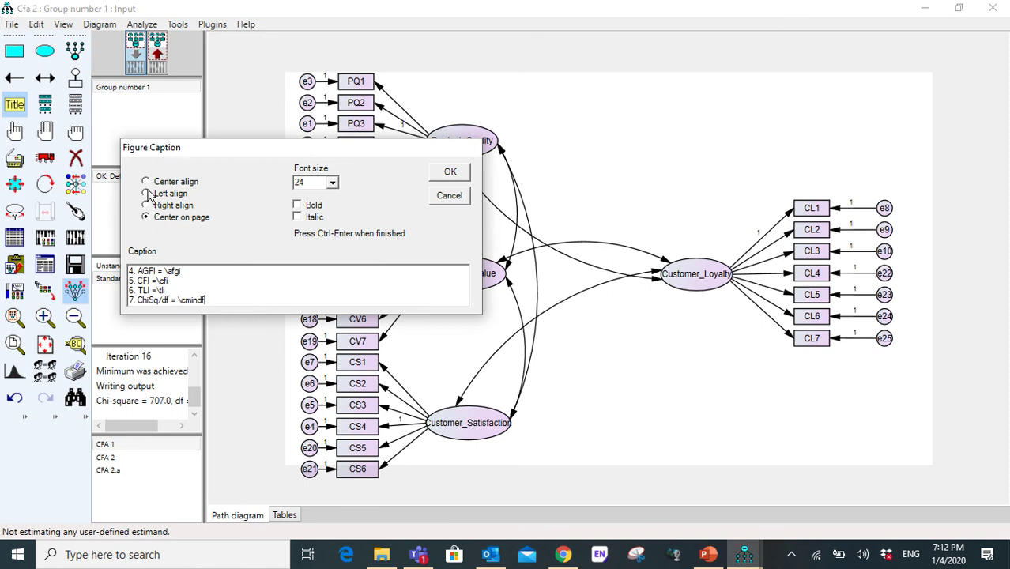
pyautogui.click(449, 172)
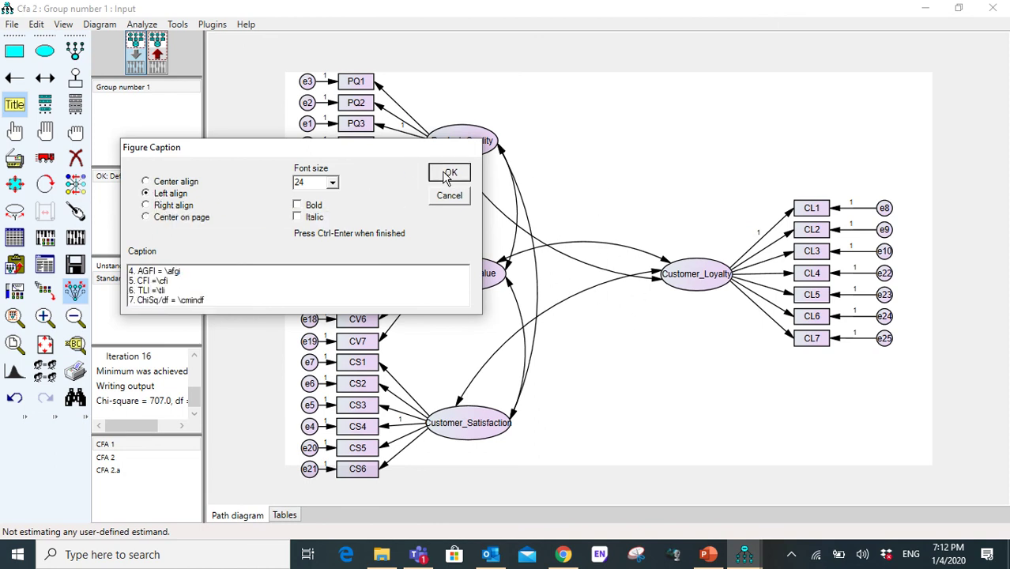
# Move the caption to the lower right and re-estimate so it shows RMSEA .087, CFI .894, ChiSq/df 2.874
pyautogui.click(45, 157)
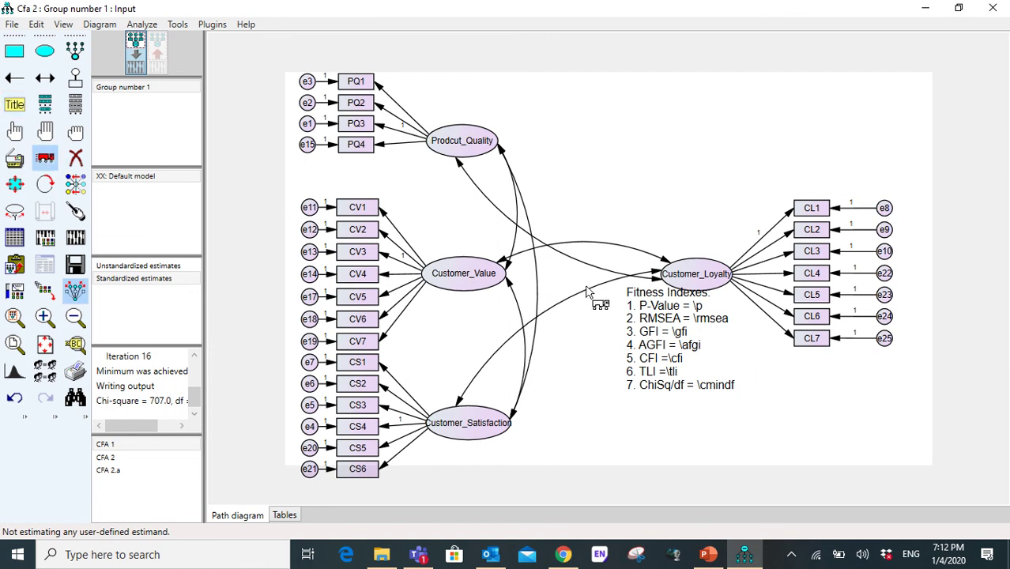
pyautogui.moveTo(673, 317); pyautogui.dragTo(670, 377)
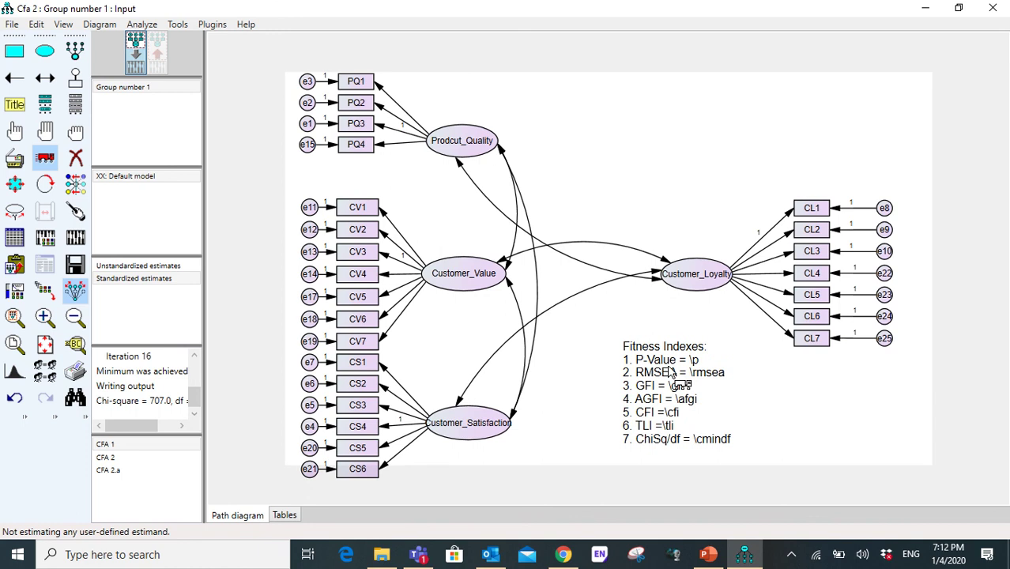
pyautogui.click(75, 237)
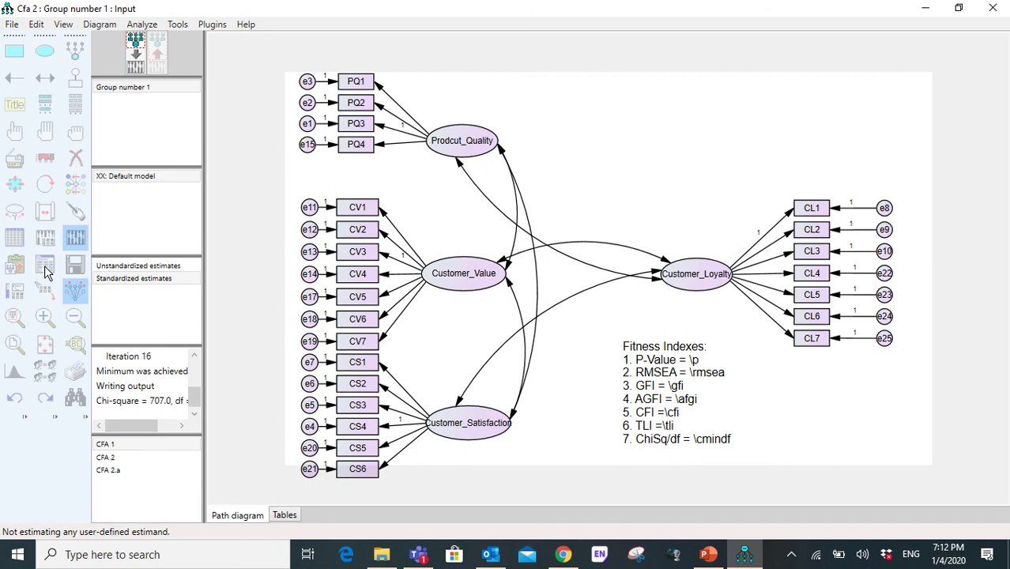
pyautogui.click(158, 53)
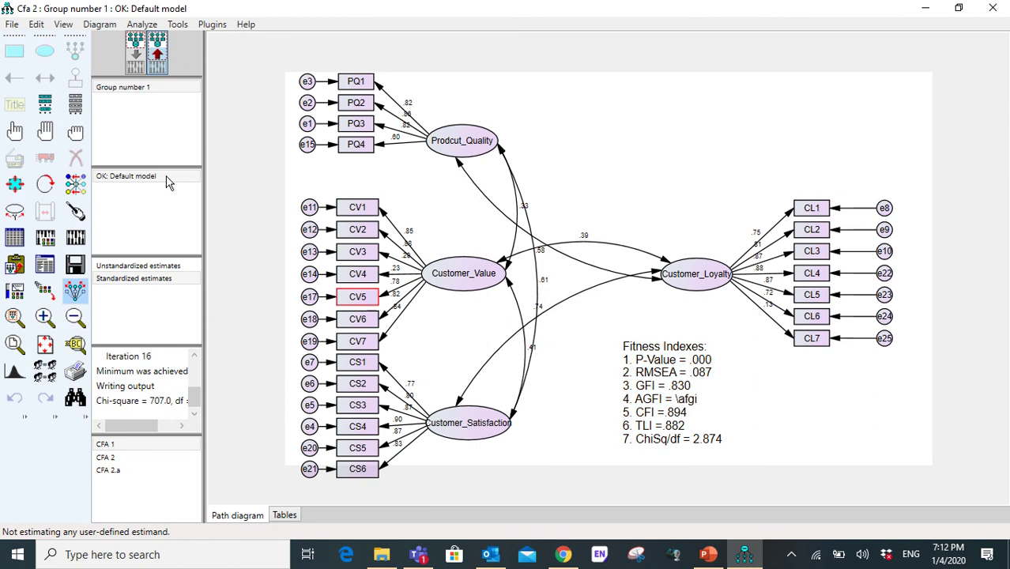
# Correct the caption's \afgi macro to \agfi and re-estimate, so AGFI .793 appears
pyautogui.doubleClick(703, 373)
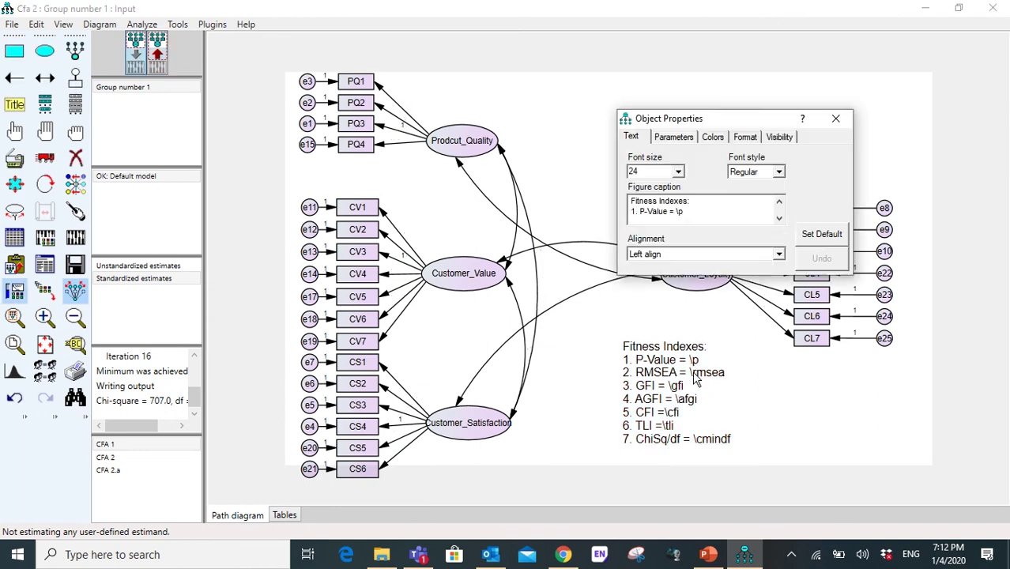
pyautogui.scroll(-3, 687, 211)
pyautogui.scroll(1, 686, 212)
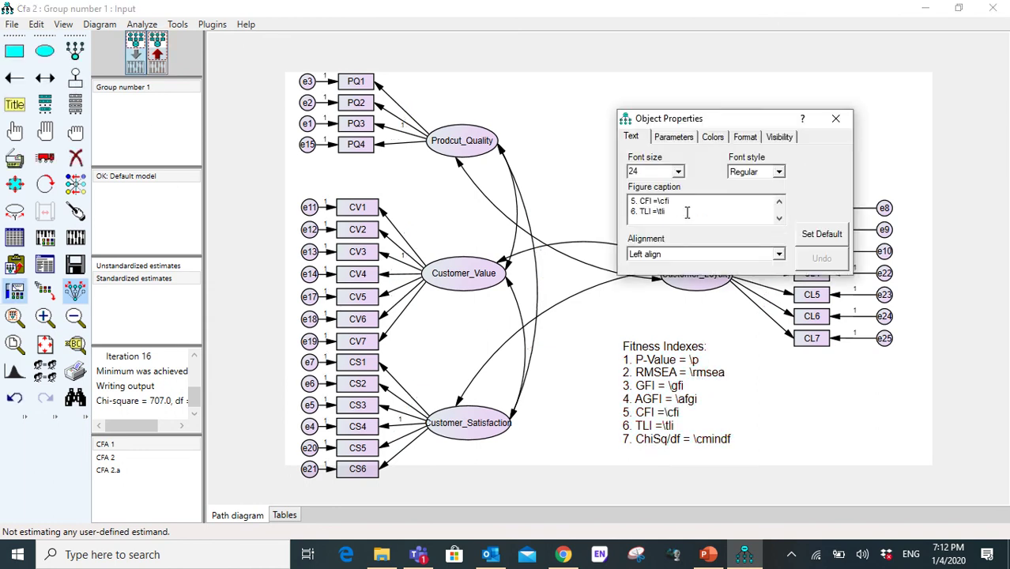
pyautogui.scroll(-1, 686, 212)
pyautogui.scroll(2, 685, 210)
pyautogui.press('BackSpace')
pyautogui.press('BackSpace')
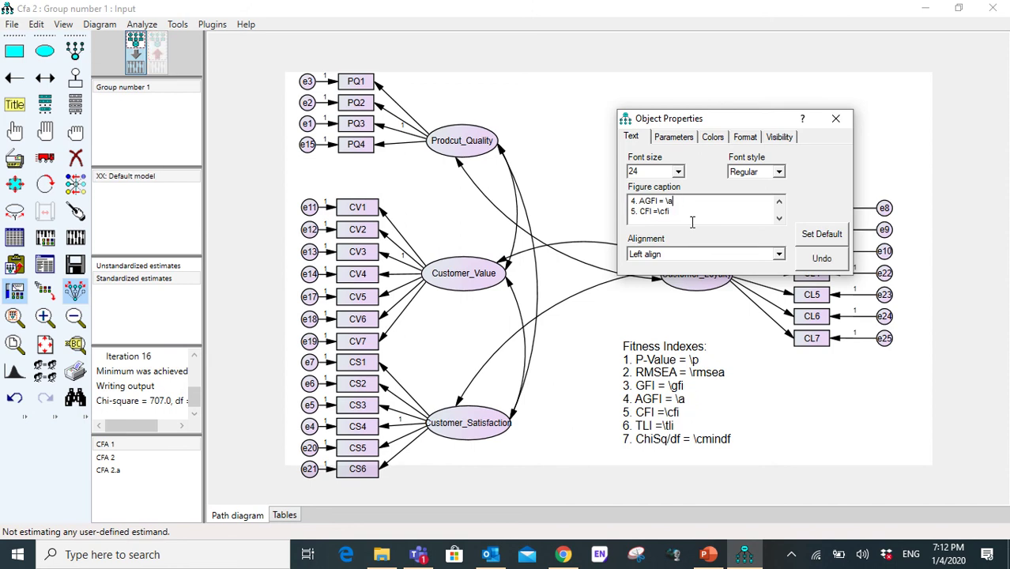
pyautogui.write('gfi')
pyautogui.click(835, 118)
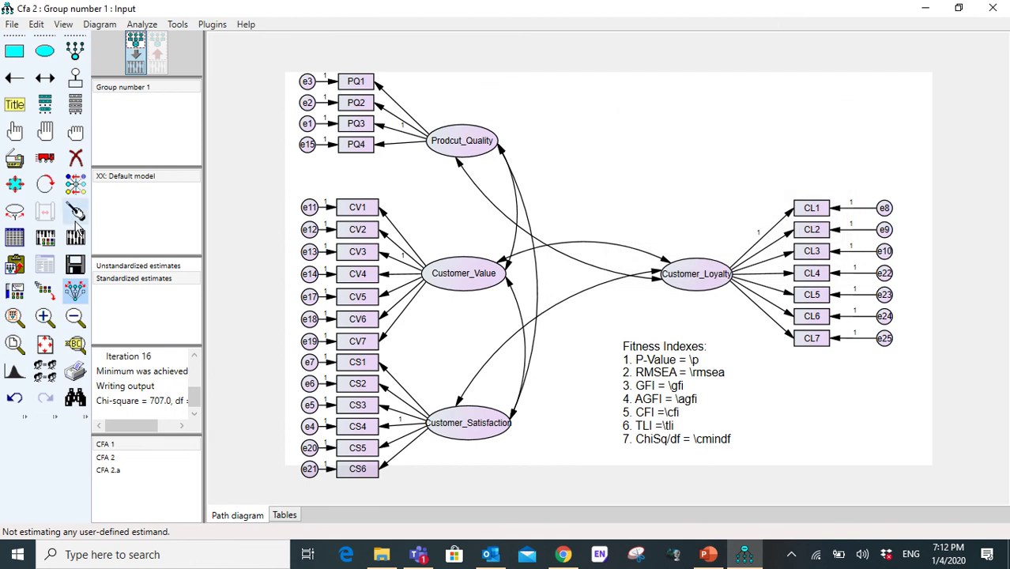
pyautogui.click(75, 236)
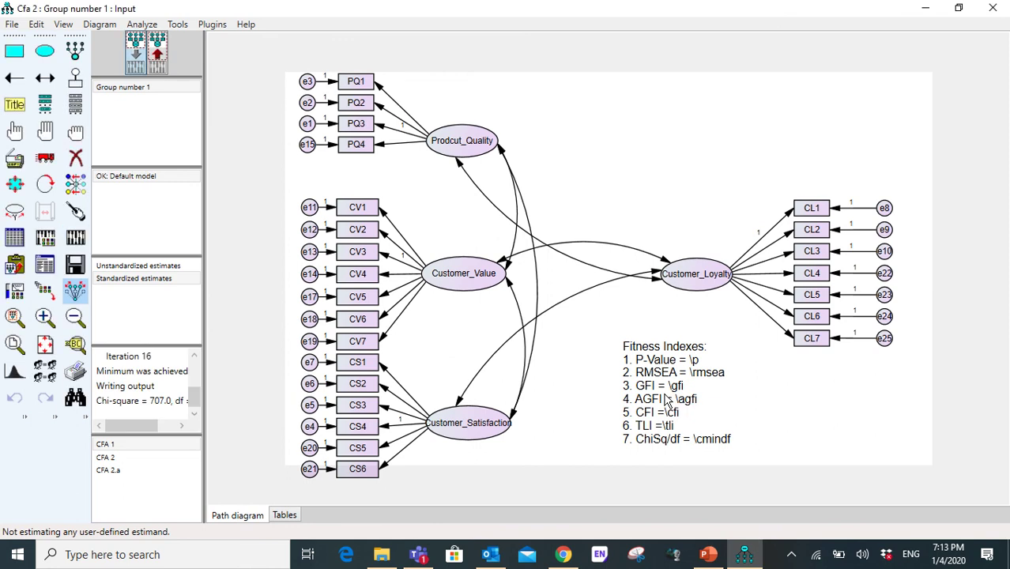
pyautogui.click(162, 70)
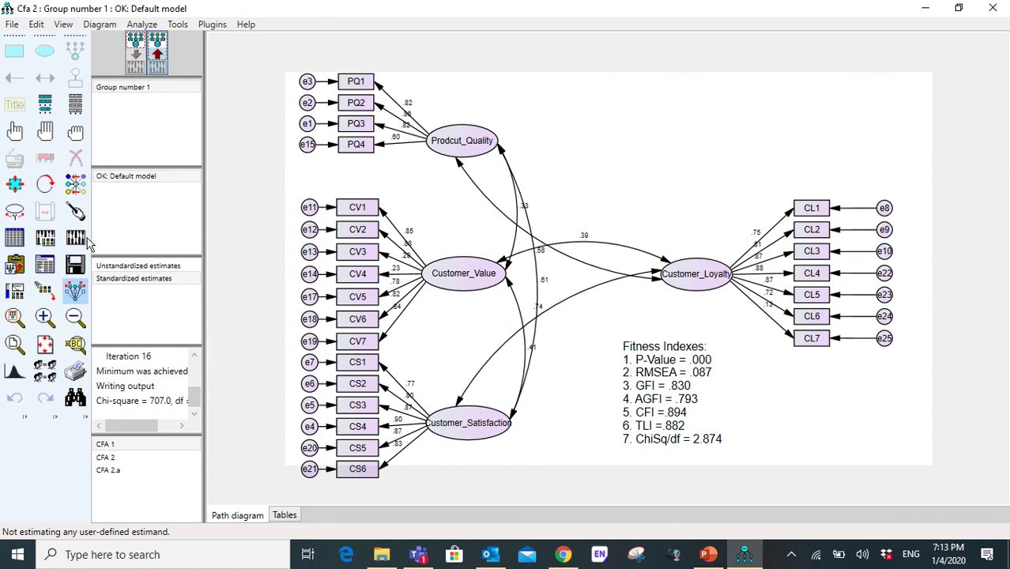
# Erase item CL7 and its error e25, then re-estimate (RMSEA .069, CFI .937, ChiSq/df 2.176)
pyautogui.click(135, 54)
pyautogui.click(136, 54)
pyautogui.click(75, 158)
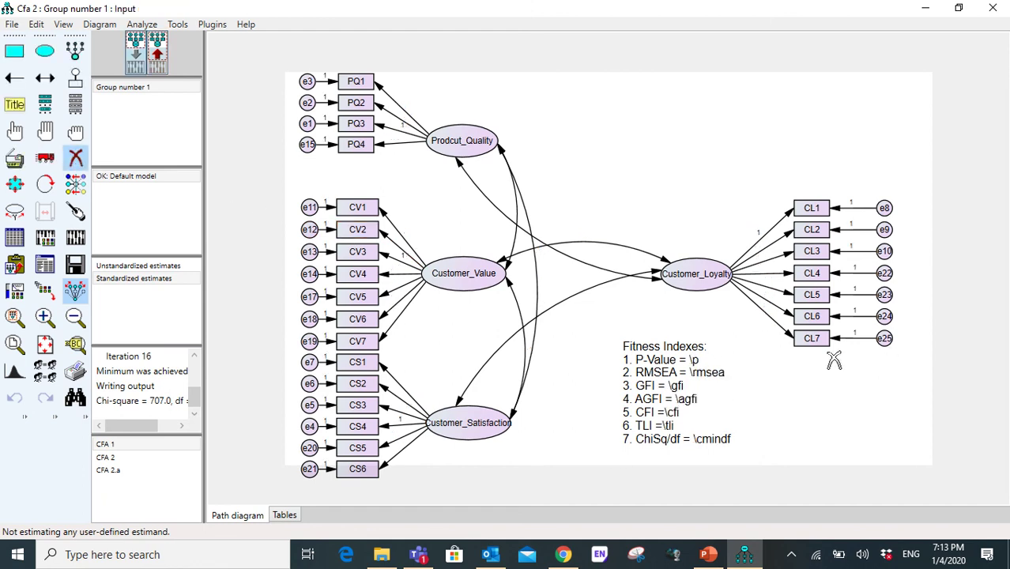
pyautogui.click(825, 343)
pyautogui.click(881, 338)
pyautogui.click(75, 237)
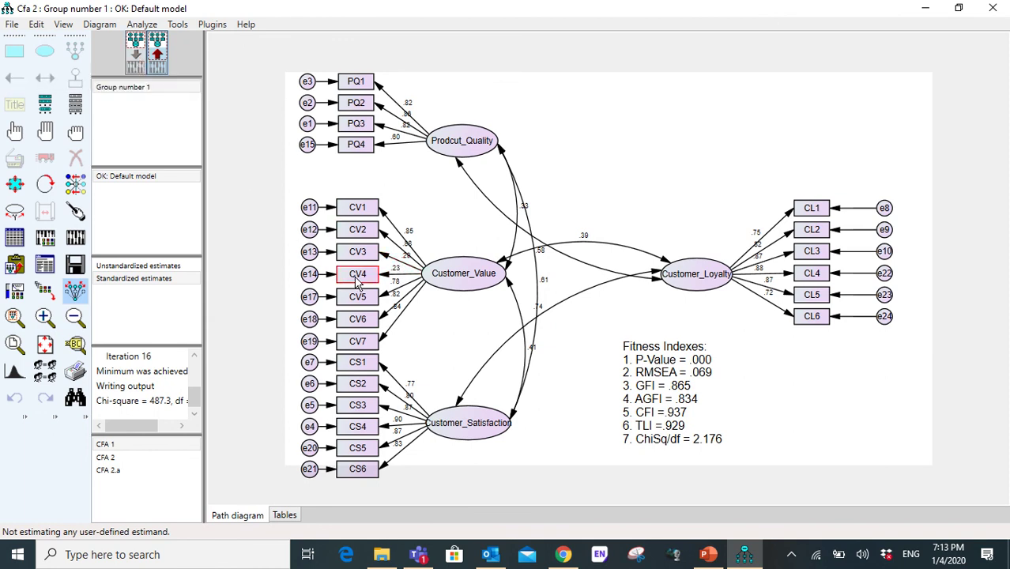
# Erase items CV4 and CV3 with their errors e14 and e13, then re-estimate
pyautogui.click(136, 52)
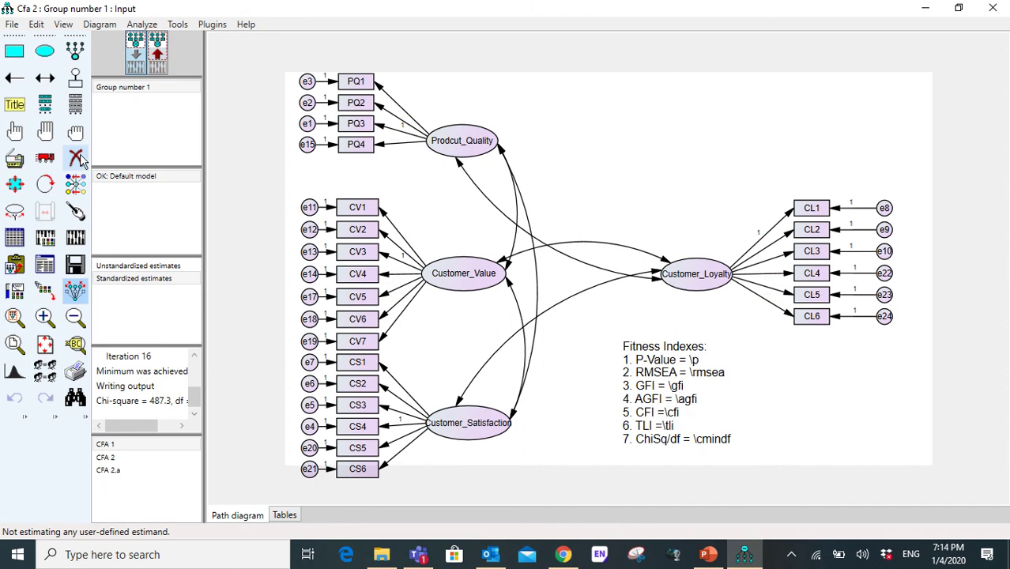
pyautogui.click(77, 158)
pyautogui.click(363, 277)
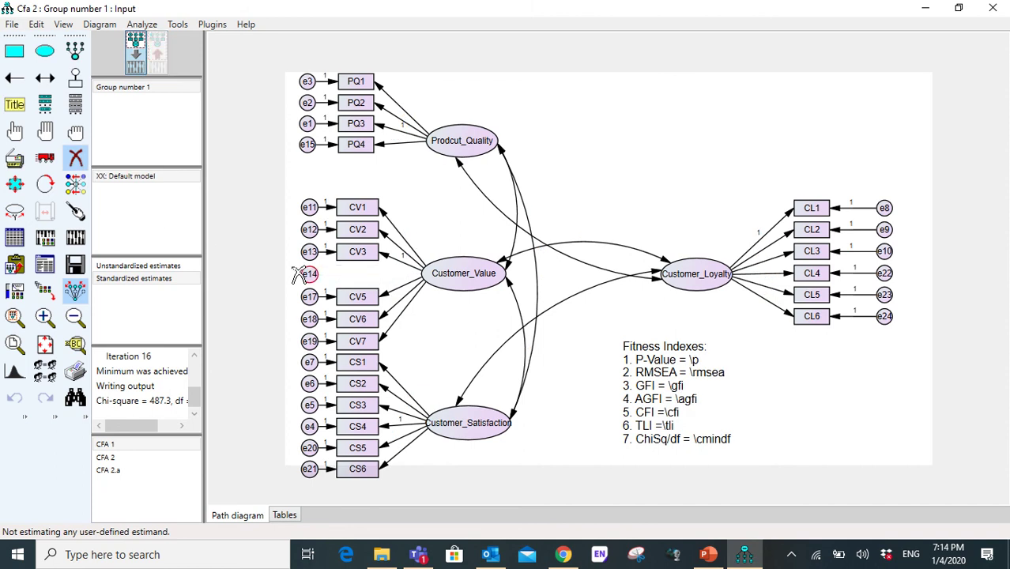
pyautogui.click(309, 274)
pyautogui.click(357, 251)
pyautogui.click(308, 251)
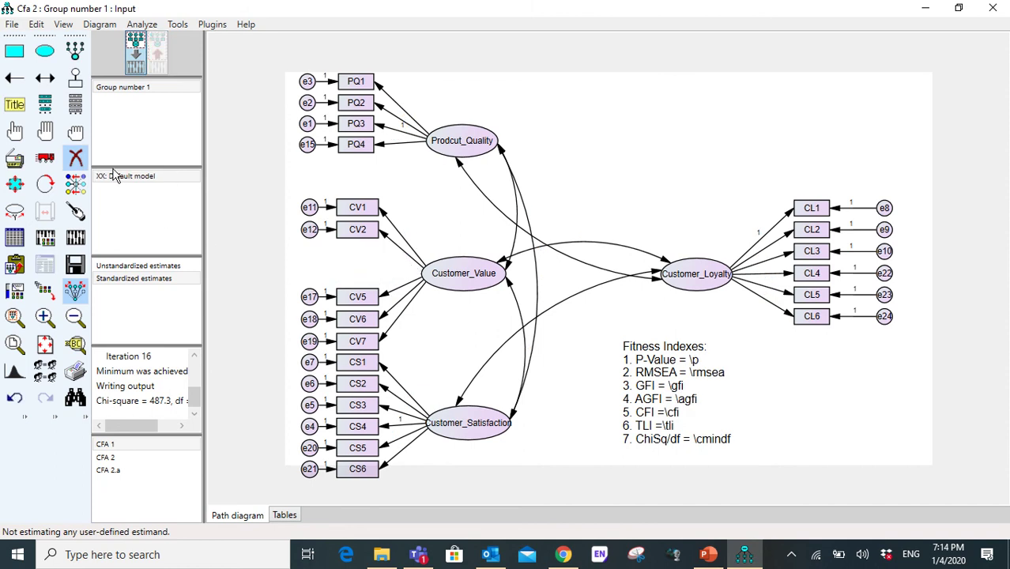
pyautogui.click(75, 237)
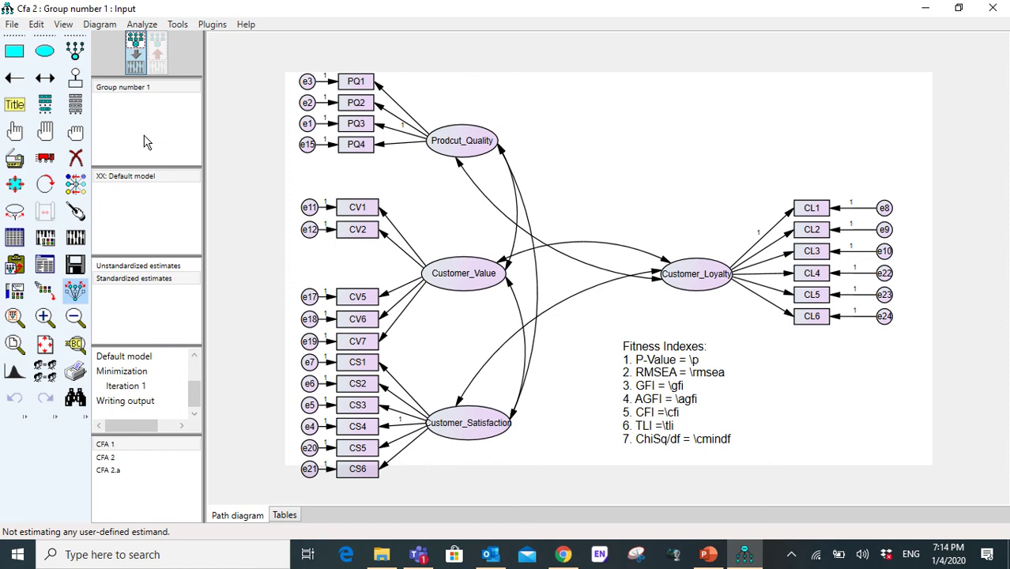
# Check the CV2 loading path's parameters (fixed to 1) and re-run, reaching chi-square 320.6
pyautogui.doubleClick(385, 243)
pyautogui.click(673, 137)
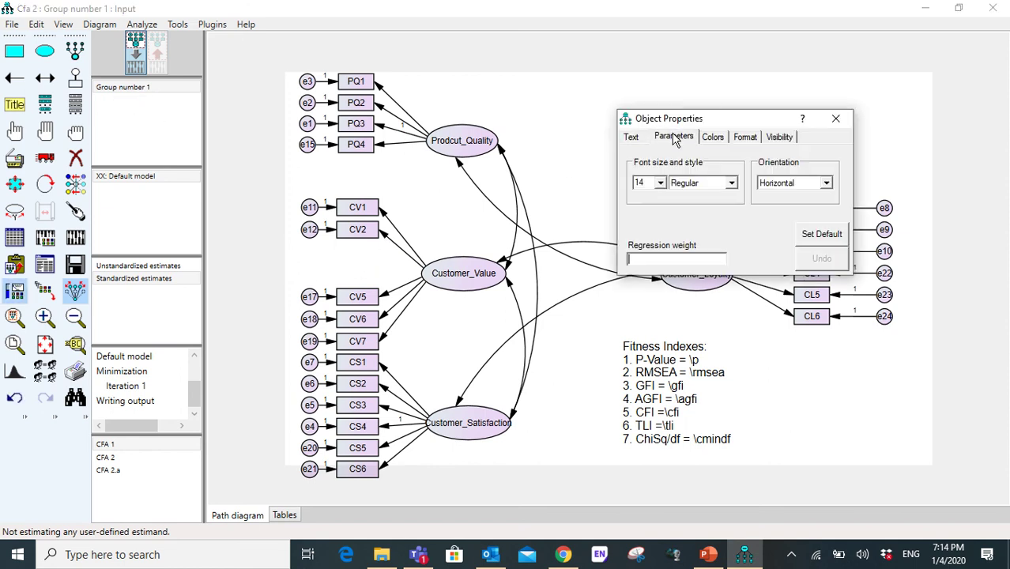
pyautogui.click(835, 117)
pyautogui.click(75, 237)
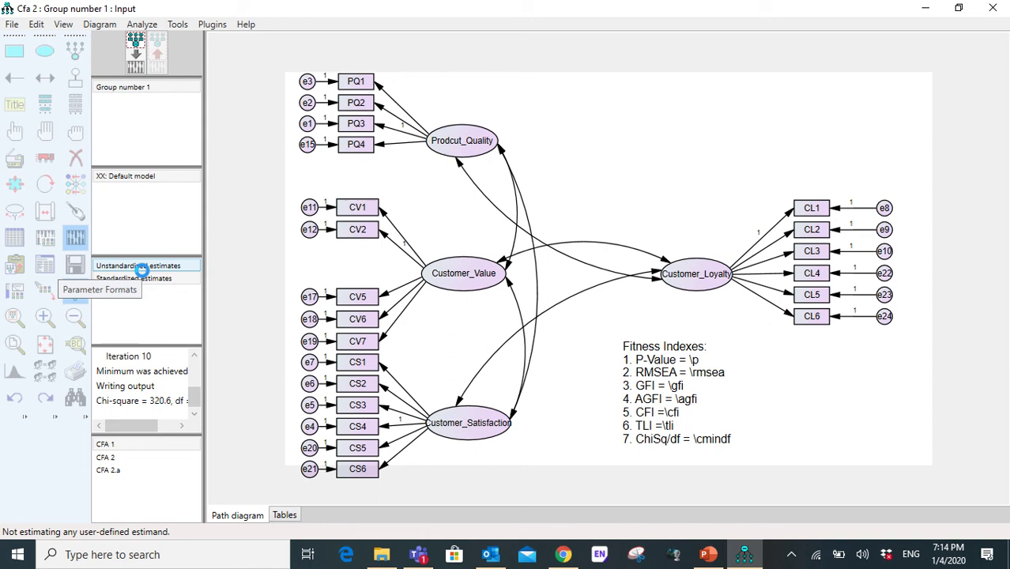
# Display the estimated diagram with RMSEA .055, GFI .893, AGFI .864, CFI .966, TLI .961, ChiSq/df 1.752
pyautogui.click(157, 52)
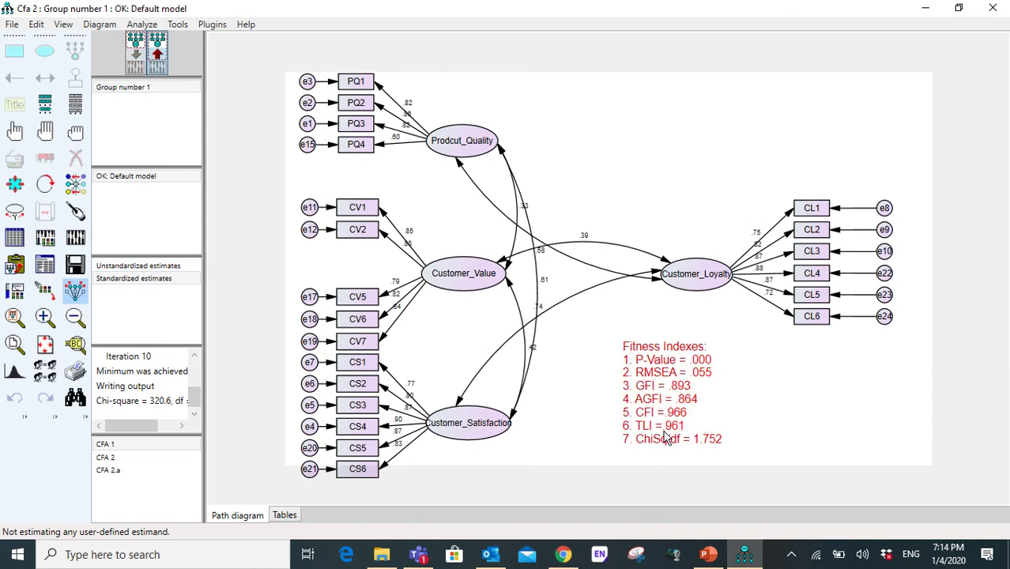